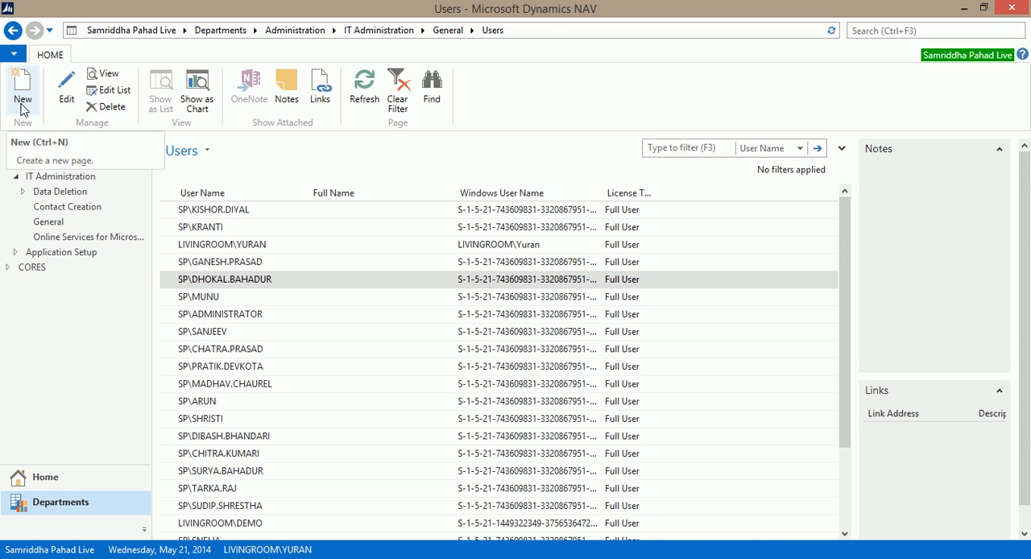
# Step: Create a new user card and enter administrator as its Windows user name
pyautogui.click(22, 97)
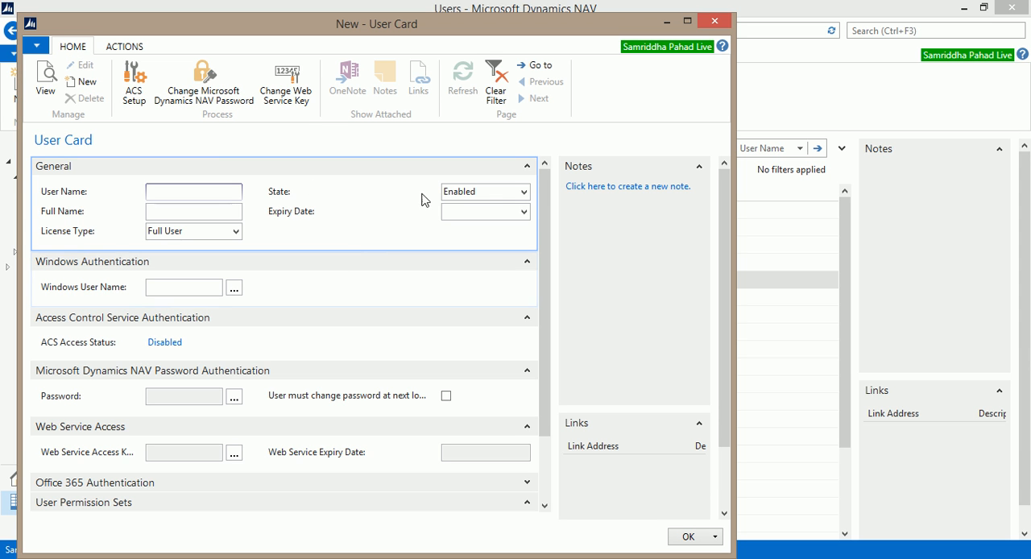
pyautogui.click(185, 289)
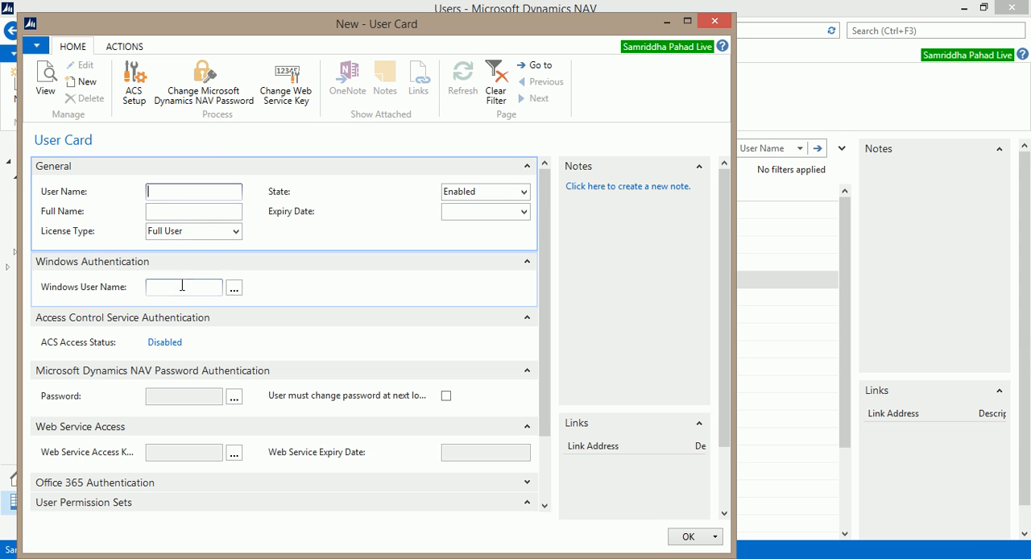
pyautogui.click(185, 289)
pyautogui.write('administrator')
pyautogui.press('Tab')
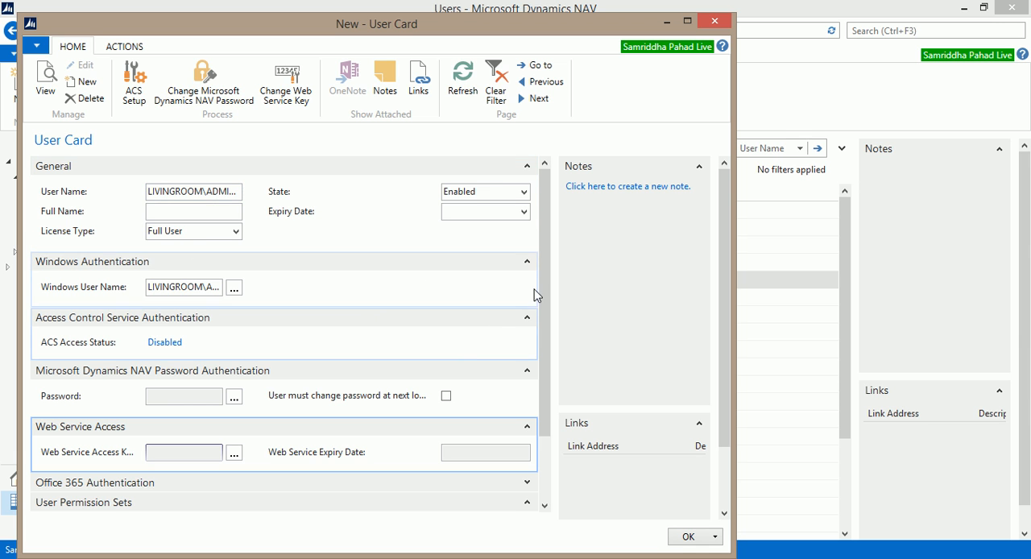
# Step: Assign the BASIC permission set to the new user under User Permission Sets
pyautogui.moveTo(544, 285); pyautogui.dragTo(535, 388)
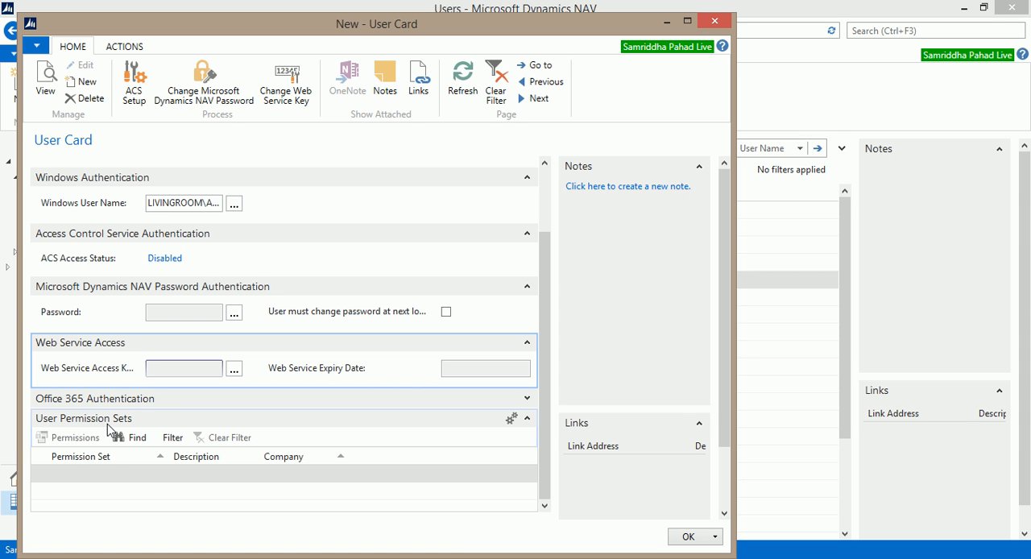
pyautogui.click(73, 471)
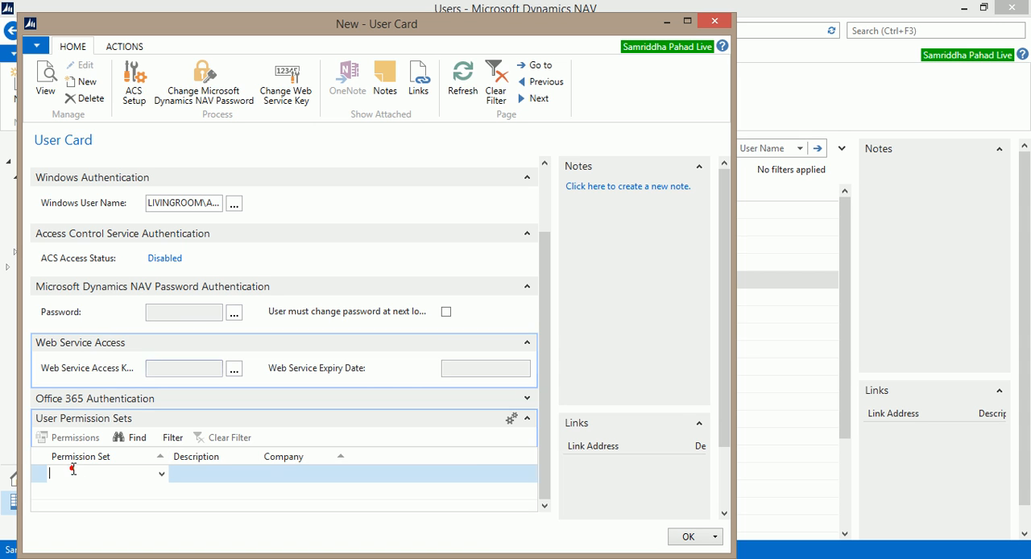
pyautogui.click(161, 474)
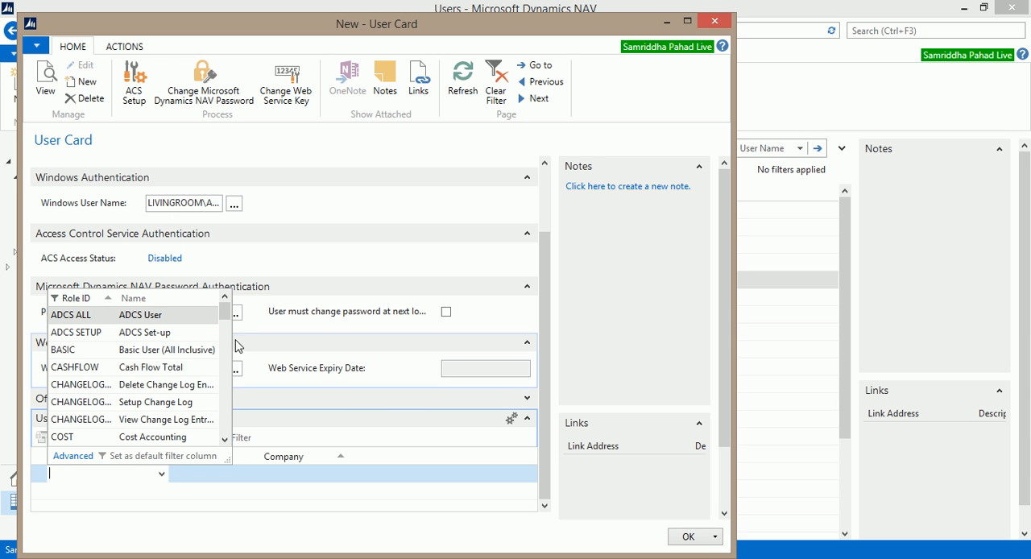
pyautogui.moveTo(225, 322); pyautogui.dragTo(262, 316)
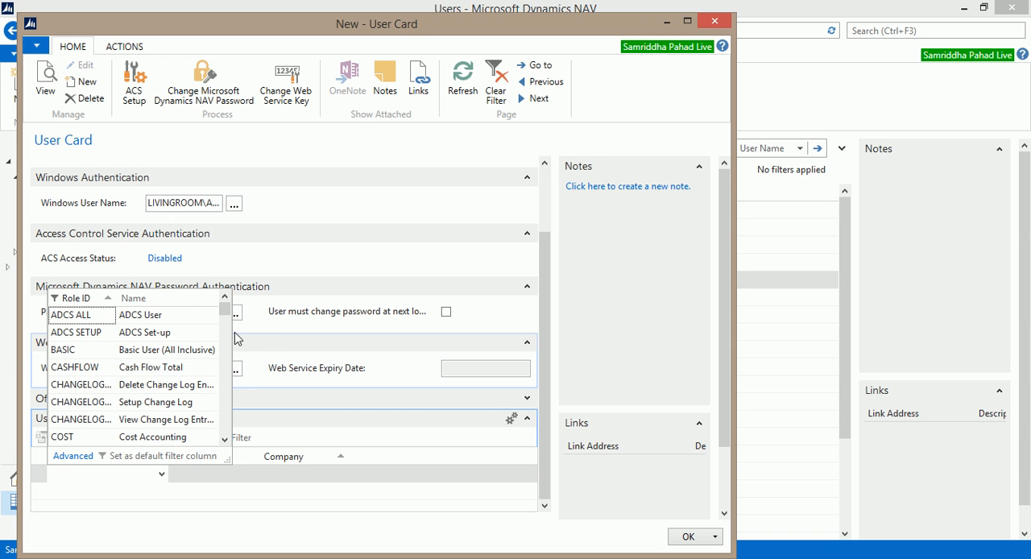
pyautogui.click(72, 349)
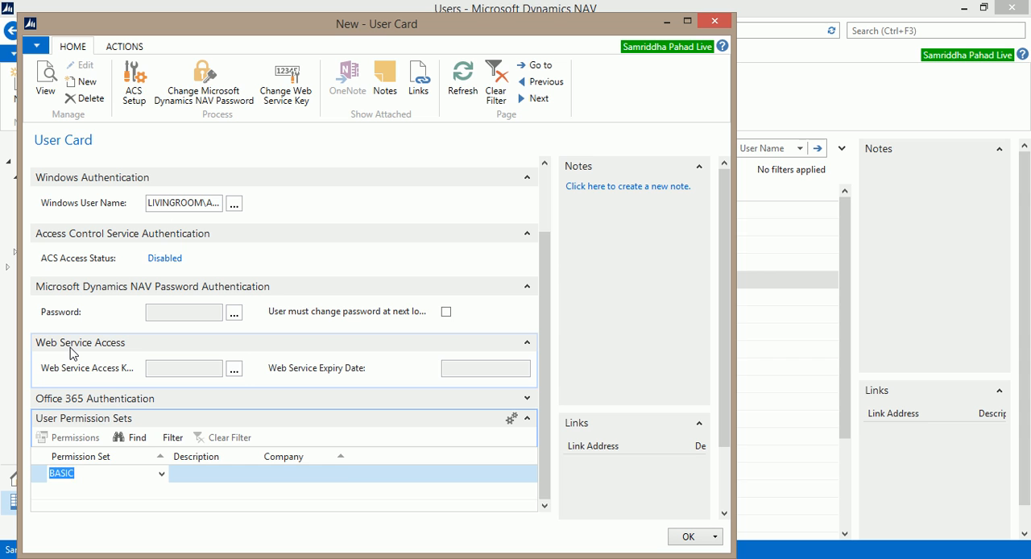
pyautogui.press('Tab')
pyautogui.click(109, 477)
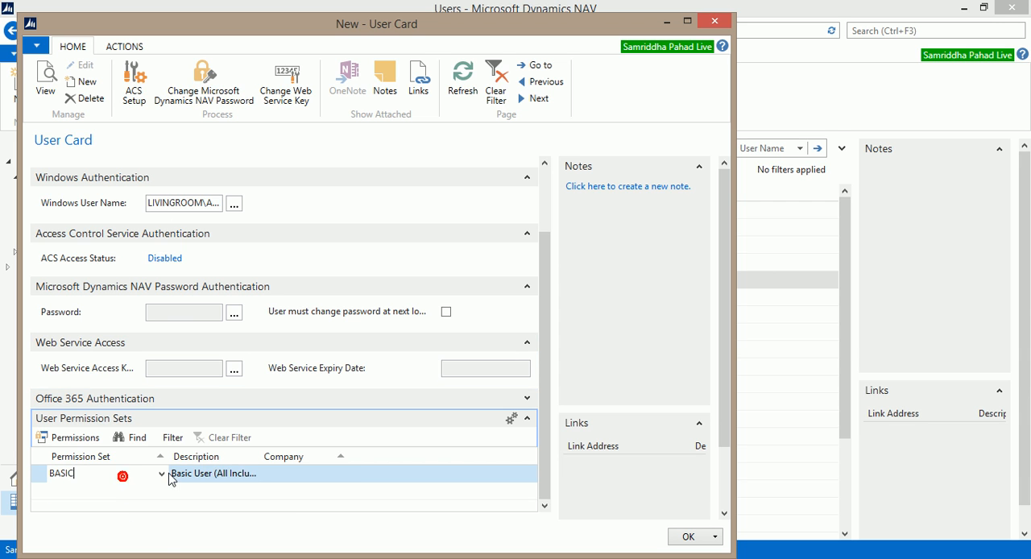
pyautogui.click(248, 476)
# Step: Add the COST permission set as a second row for the new user
pyautogui.click(129, 489)
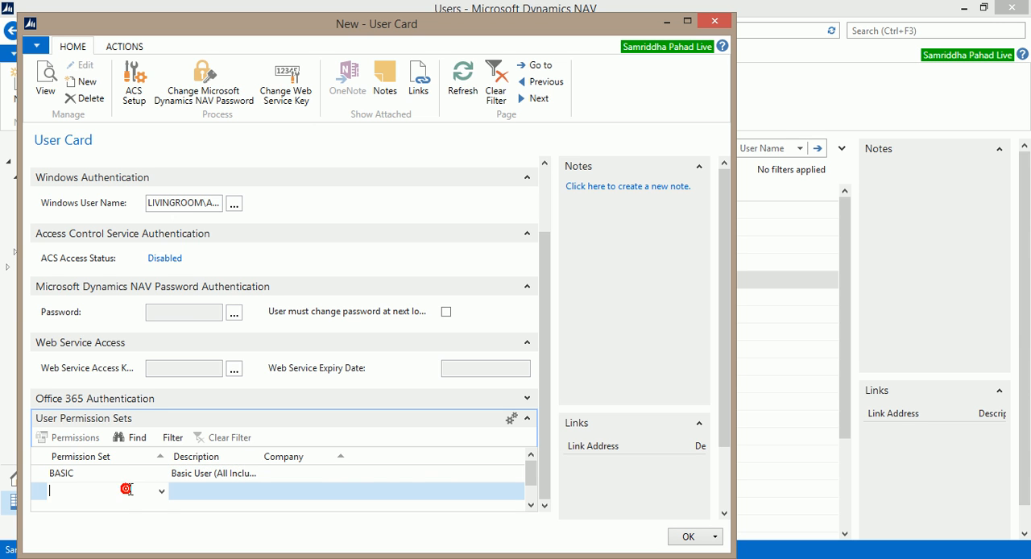
pyautogui.click(160, 493)
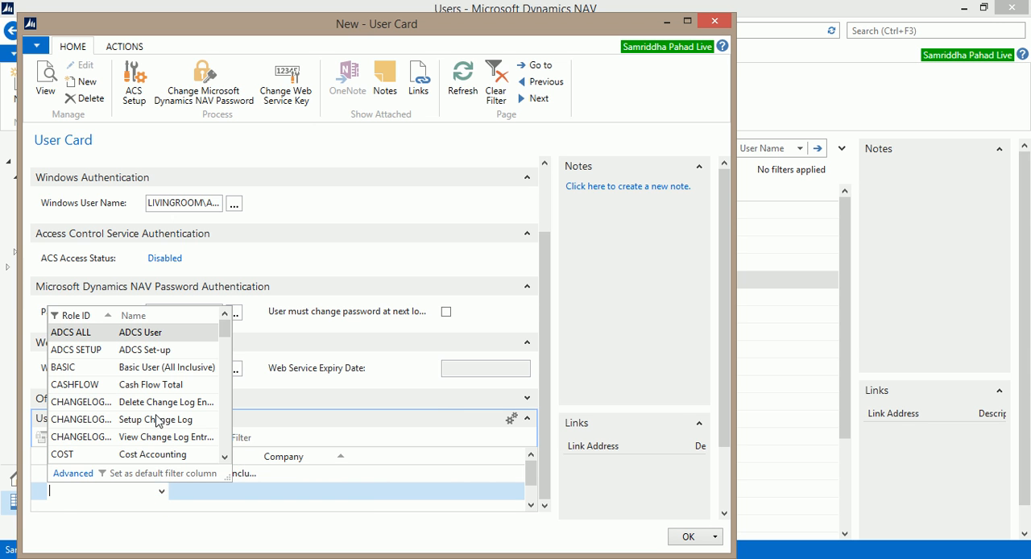
pyautogui.click(66, 456)
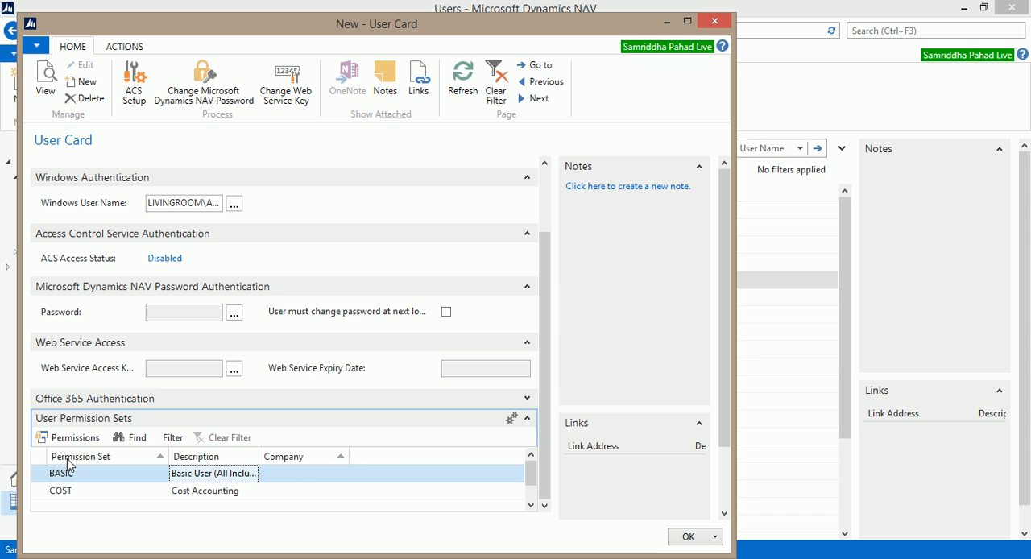
pyautogui.click(91, 488)
pyautogui.click(117, 474)
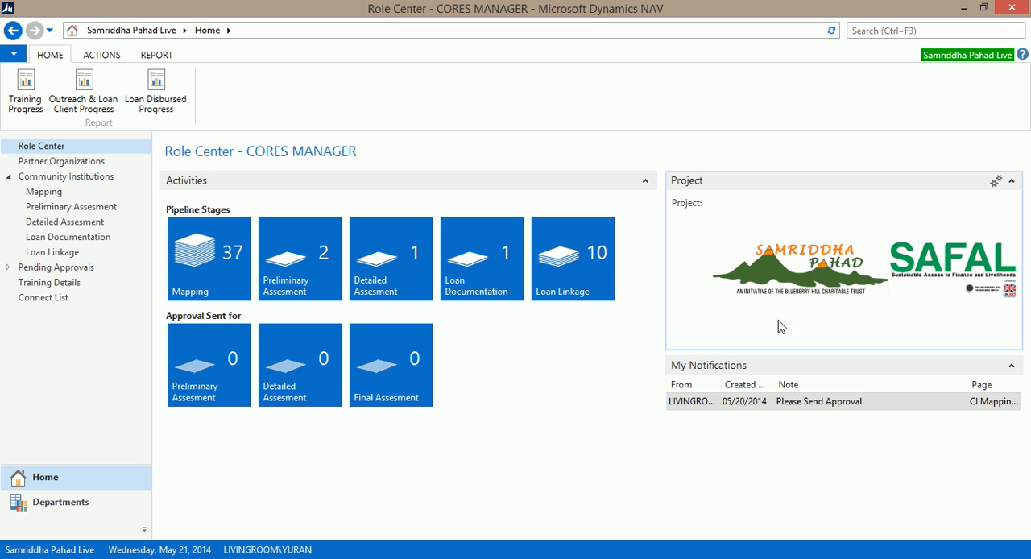
# Step: Search for the User Setup page, open it and start a new entry
pyautogui.click(872, 32)
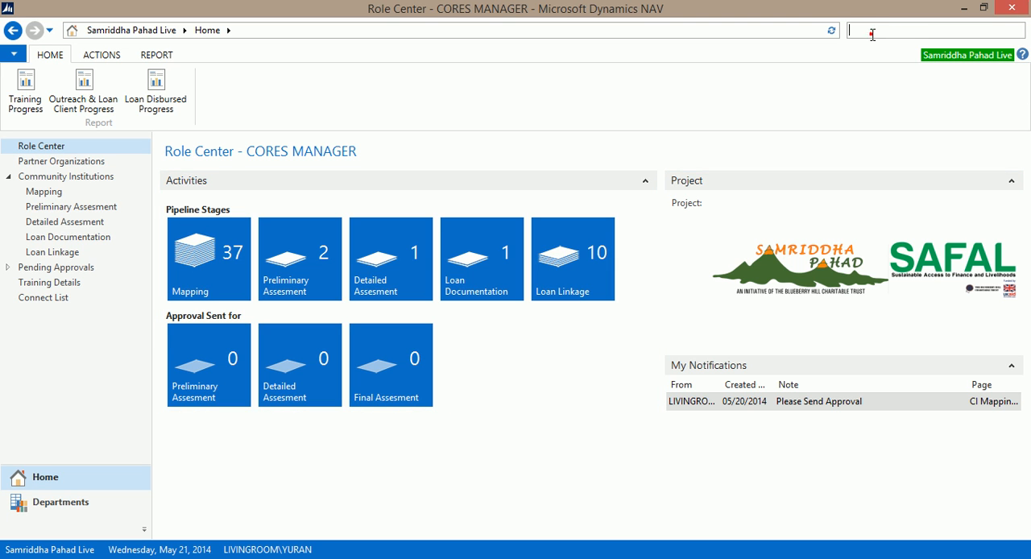
pyautogui.write('user set')
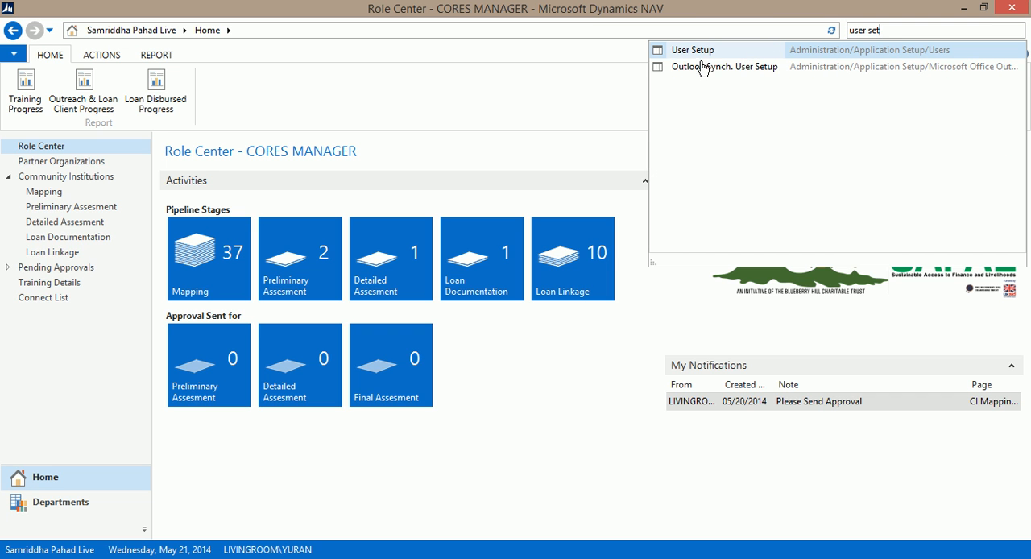
pyautogui.click(695, 51)
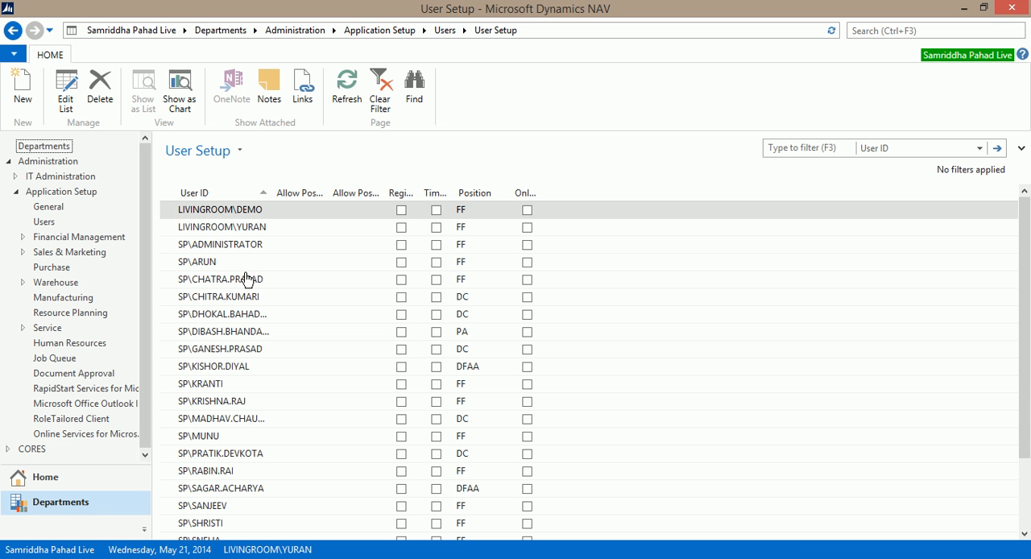
pyautogui.click(25, 90)
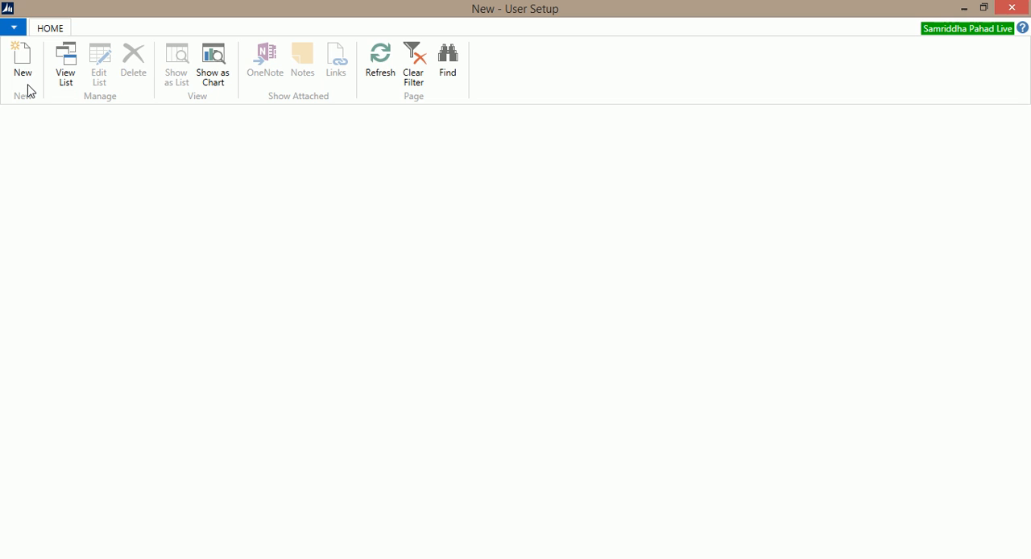
pyautogui.write('admnisi')
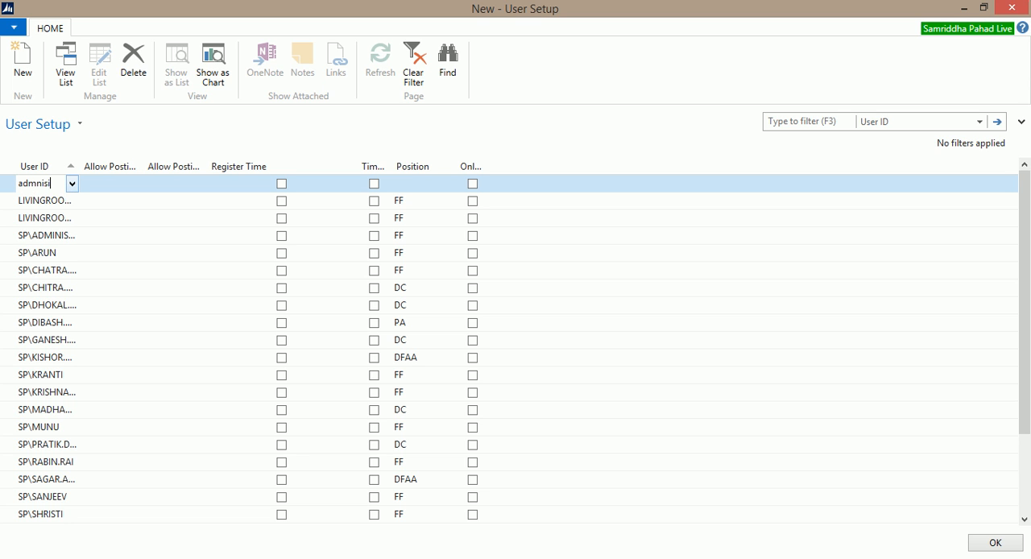
pyautogui.press('BackSpace')
pyautogui.write('inistrator')
pyautogui.press('Tab')
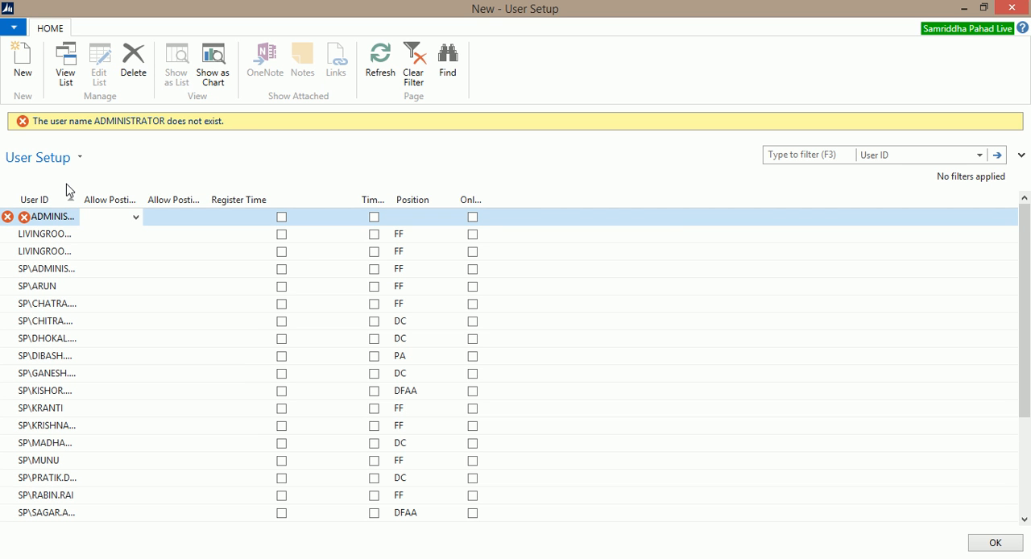
pyautogui.press('Escape')
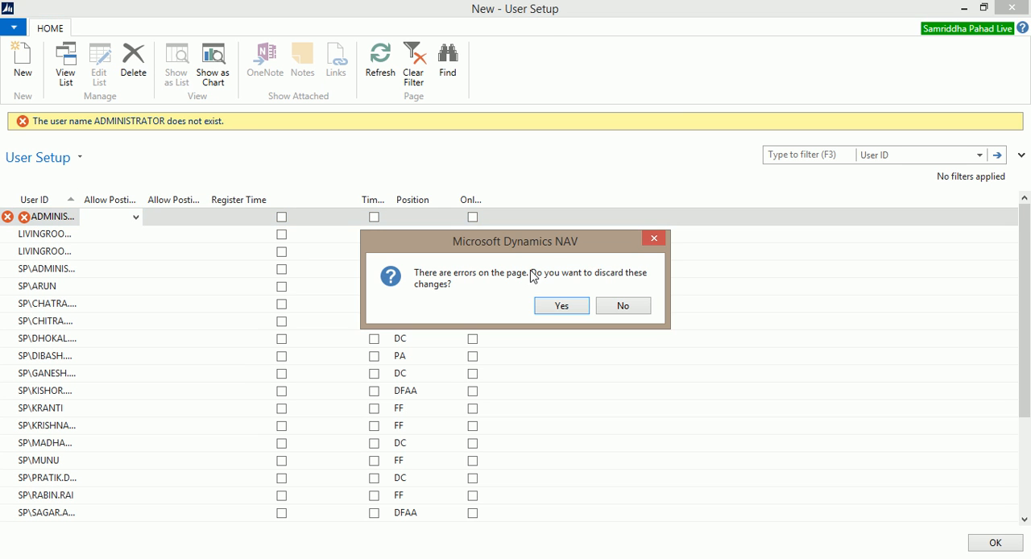
pyautogui.click(561, 306)
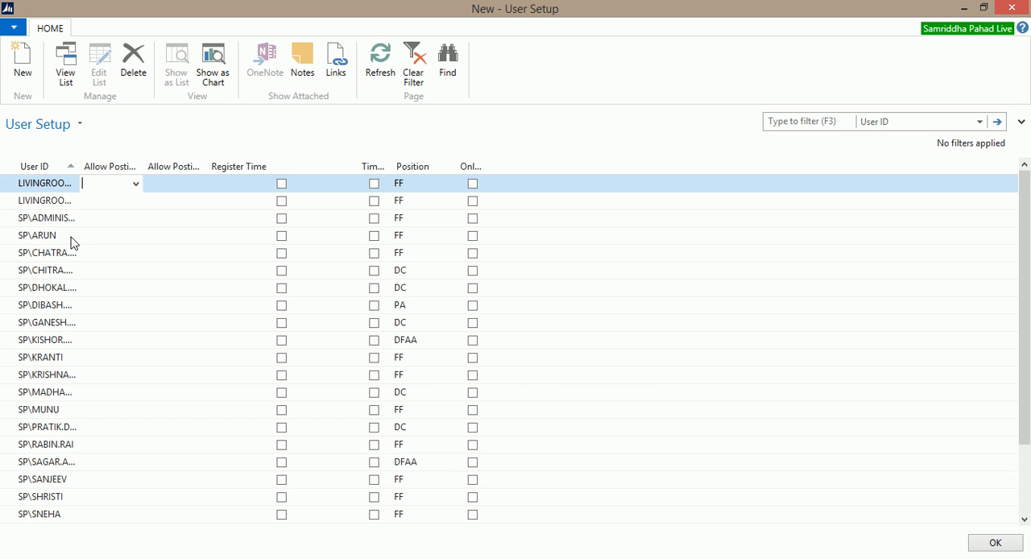
# Step: Add a User Setup entry for LIVINGROOM\ADMINISTRATOR from the existing users and widen the User ID column
pyautogui.click(22, 63)
pyautogui.click(49, 179)
pyautogui.click(69, 183)
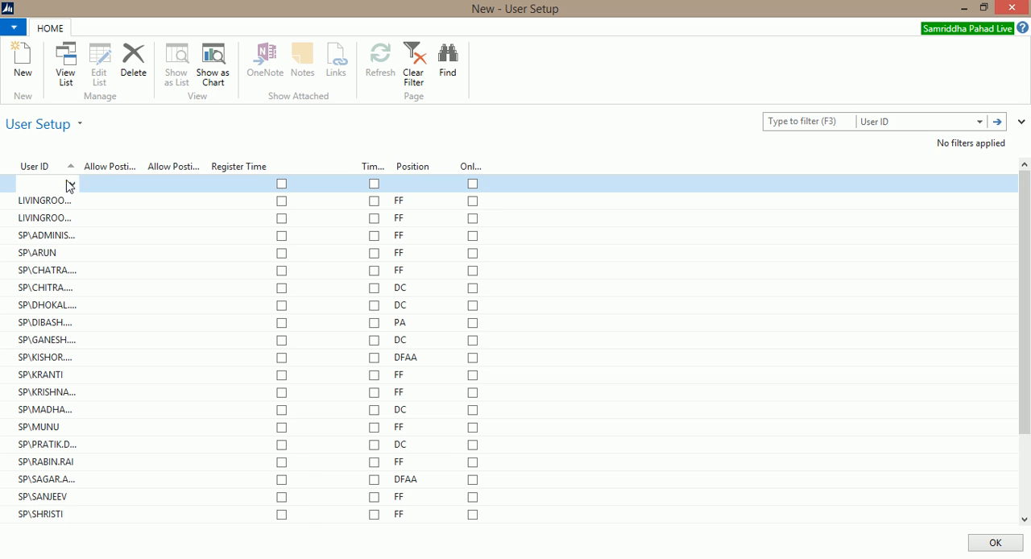
pyautogui.moveTo(125, 186); pyautogui.dragTo(168, 186)
pyautogui.doubleClick(128, 205)
pyautogui.click(120, 182)
pyautogui.moveTo(79, 157); pyautogui.dragTo(116, 158)
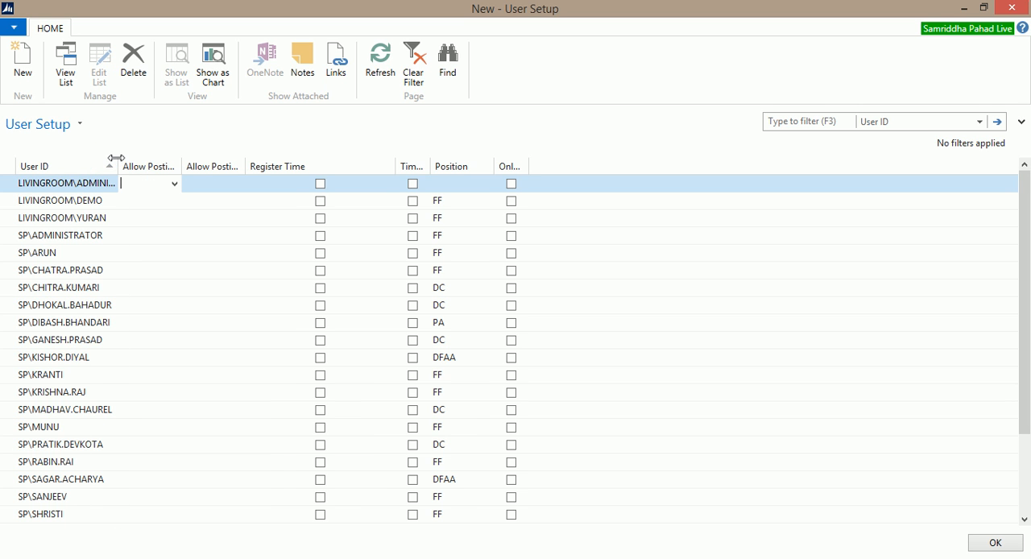
# Step: Enable Register Time and set the position to FC for the LIVINGROOM\ADMINISTRATOR entry, then save it
pyautogui.click(320, 186)
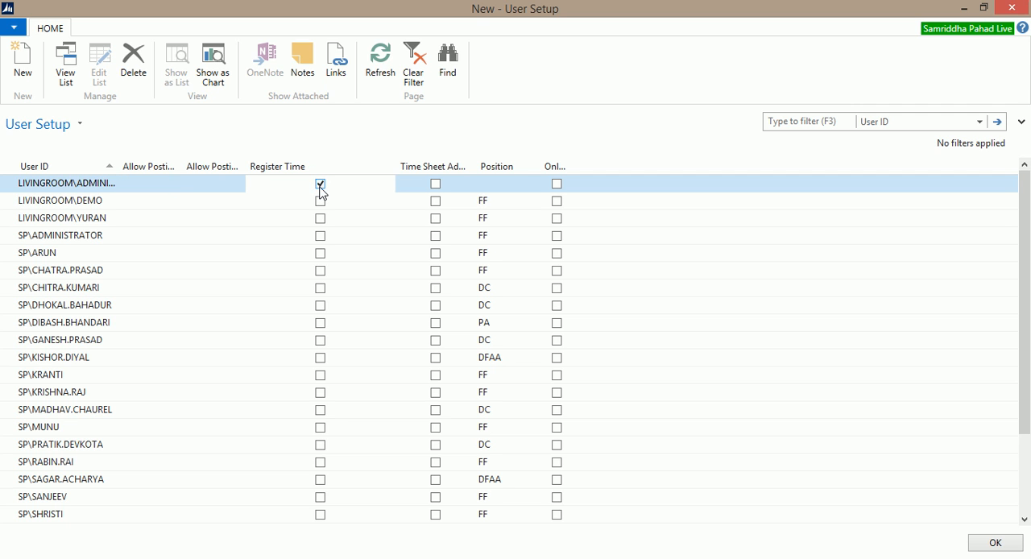
pyautogui.click(123, 186)
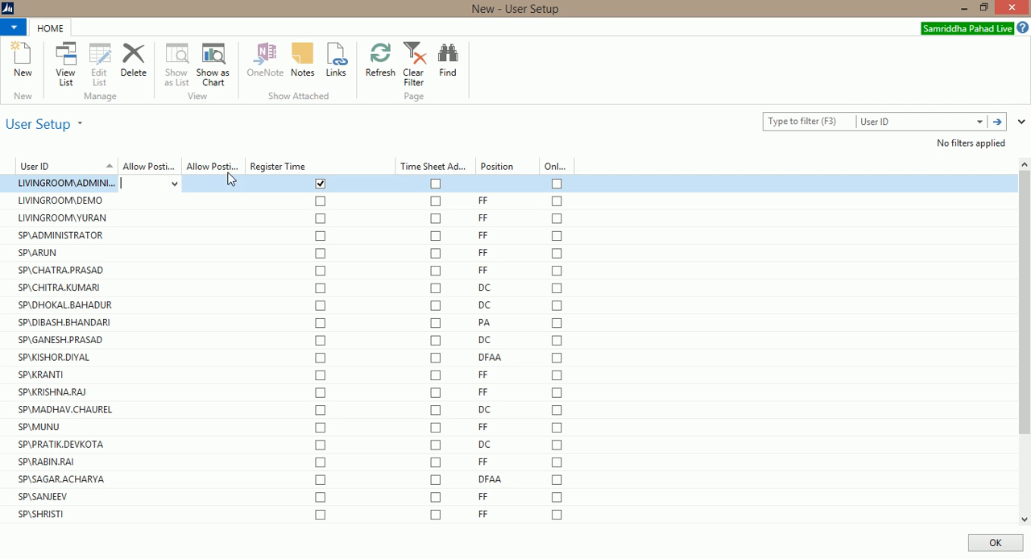
pyautogui.click(497, 186)
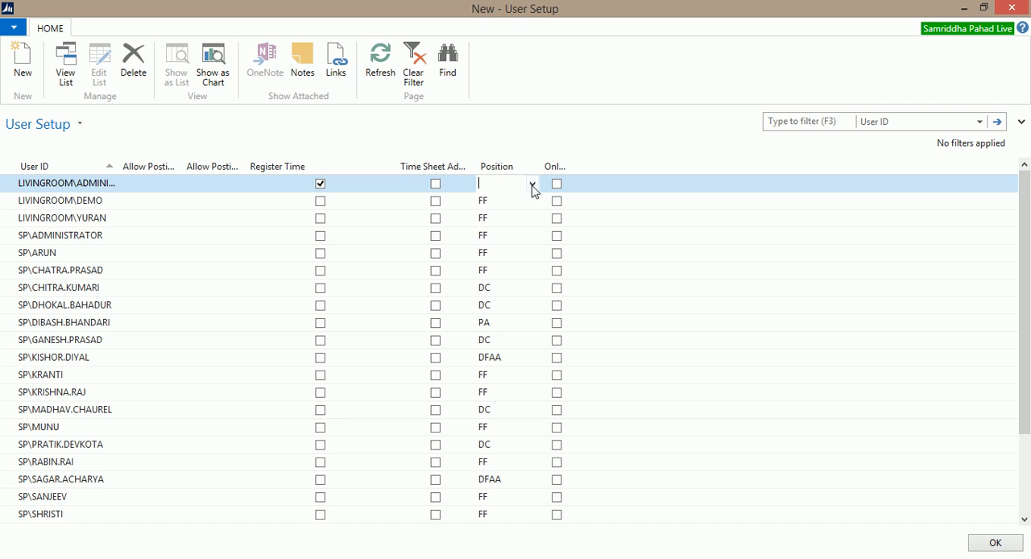
pyautogui.click(532, 184)
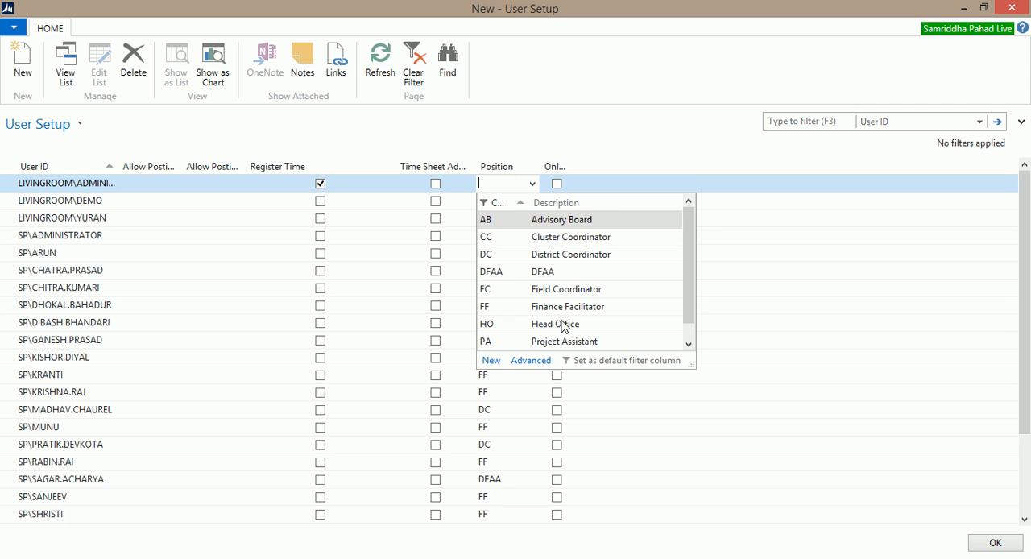
pyautogui.scroll(-1, 558, 280)
pyautogui.scroll(1, 538, 322)
pyautogui.click(497, 292)
pyautogui.click(516, 202)
pyautogui.click(512, 184)
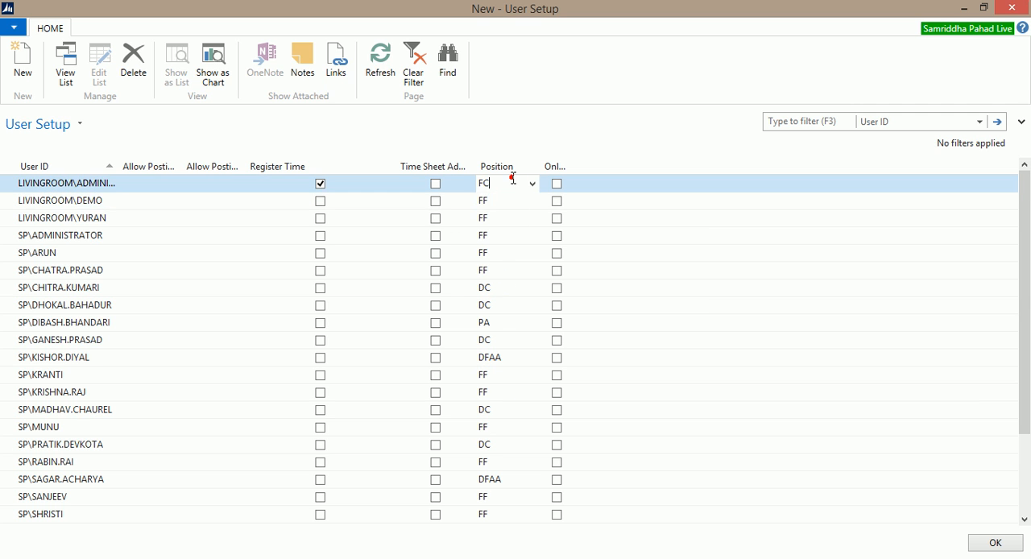
pyautogui.click(985, 551)
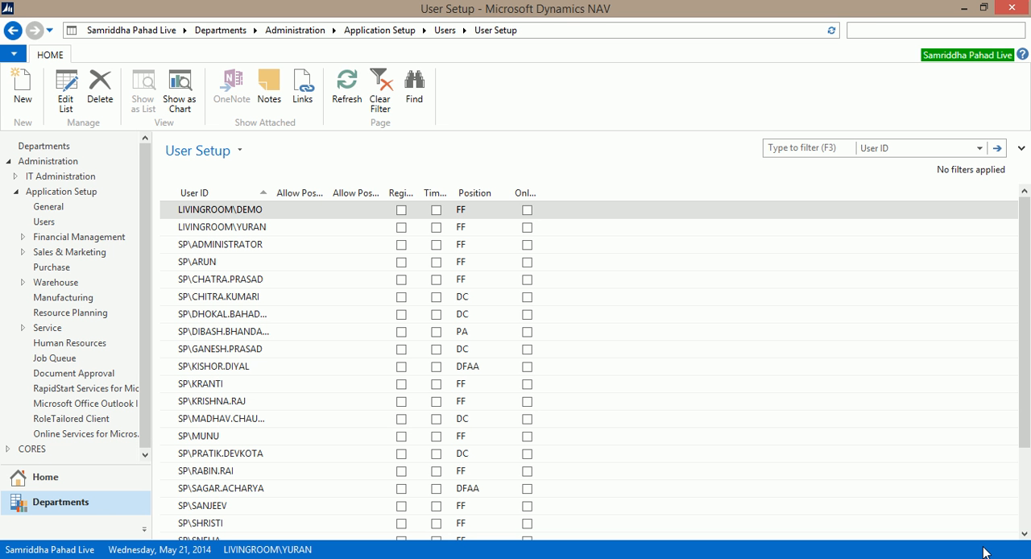
# Step: Search for the User District Mapping page and open it
pyautogui.write('user dist')
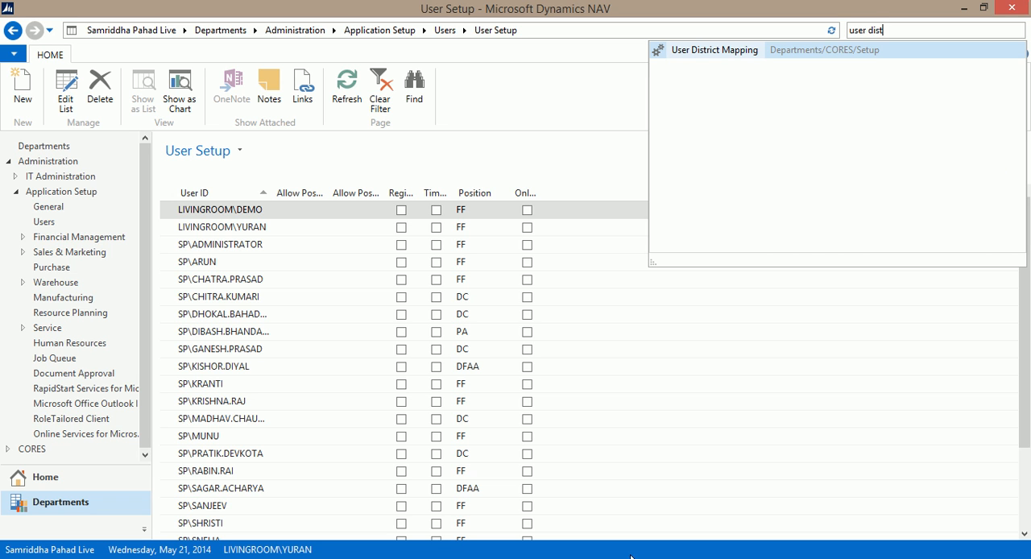
pyautogui.click(699, 52)
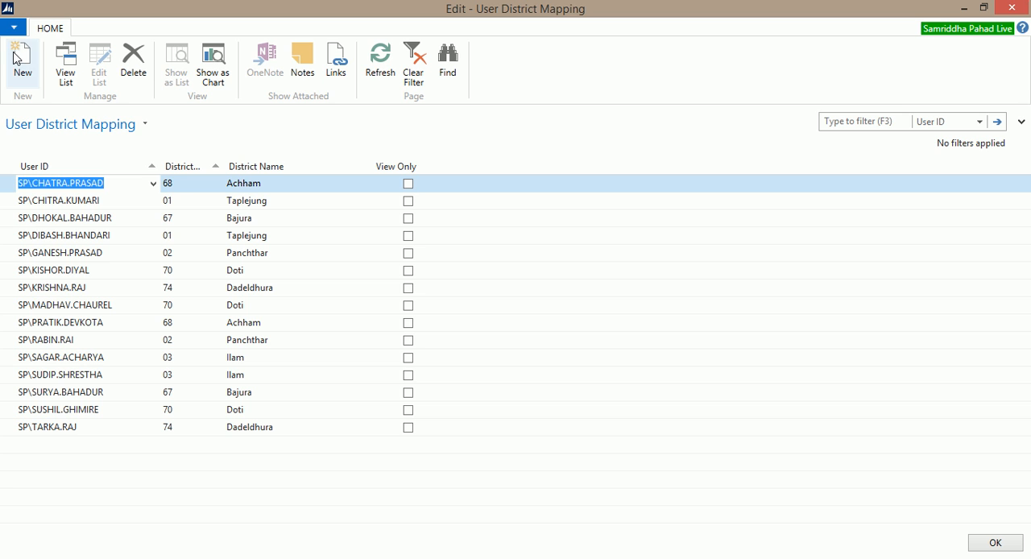
# Step: Add a district mapping for LIVINGROOM\ADMINISTRATOR to district 01 Taplejung and enable View Only for it
pyautogui.click(52, 443)
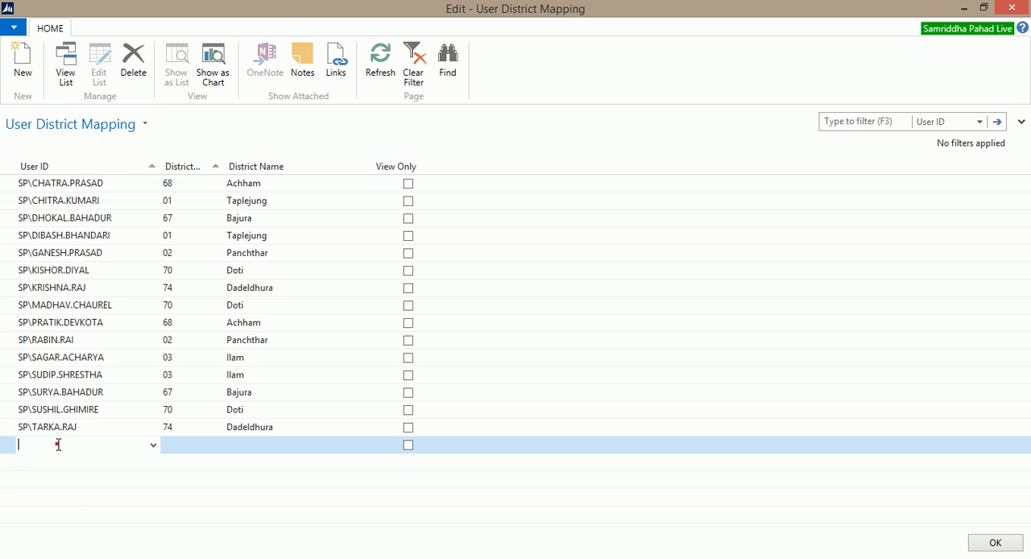
pyautogui.click(153, 445)
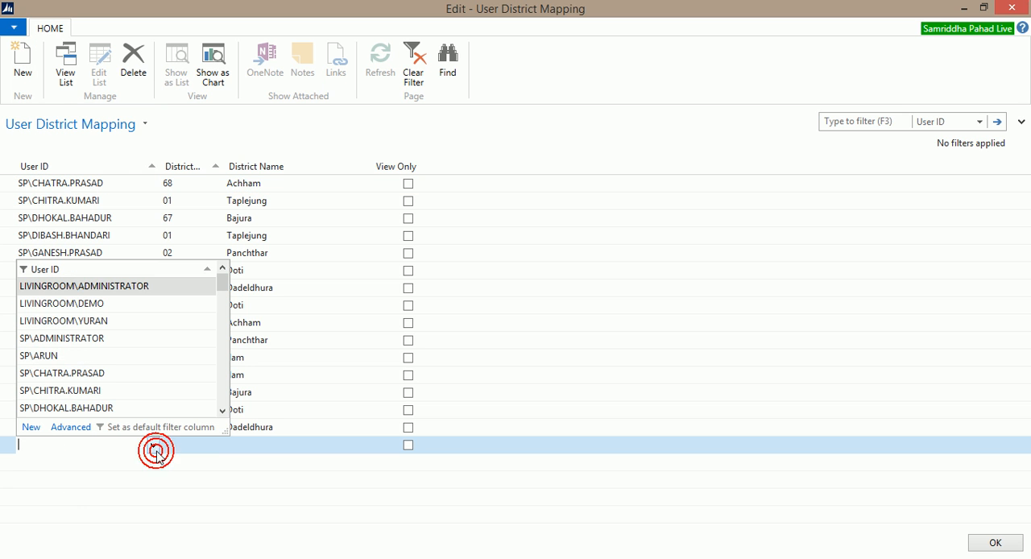
pyautogui.click(93, 290)
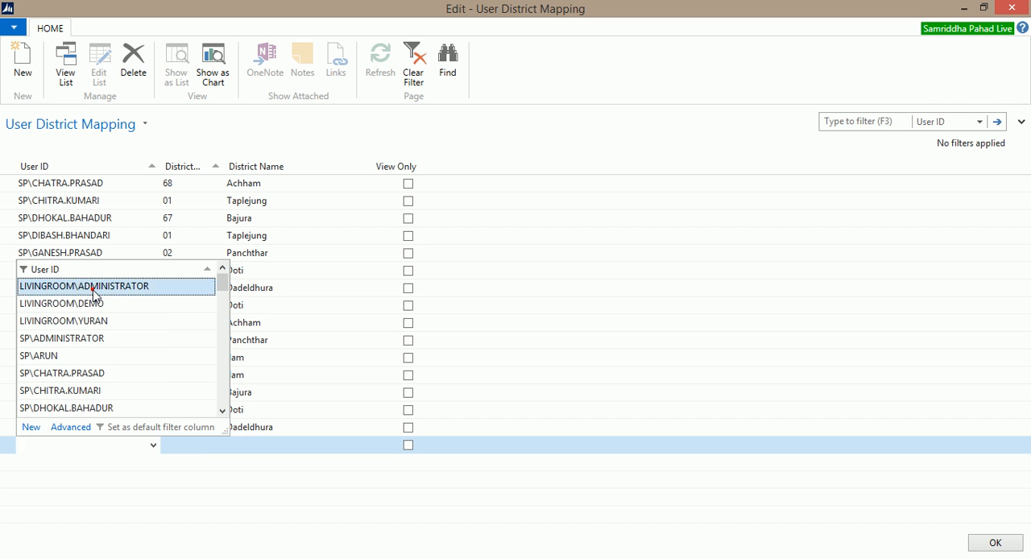
pyautogui.click(196, 449)
pyautogui.click(218, 445)
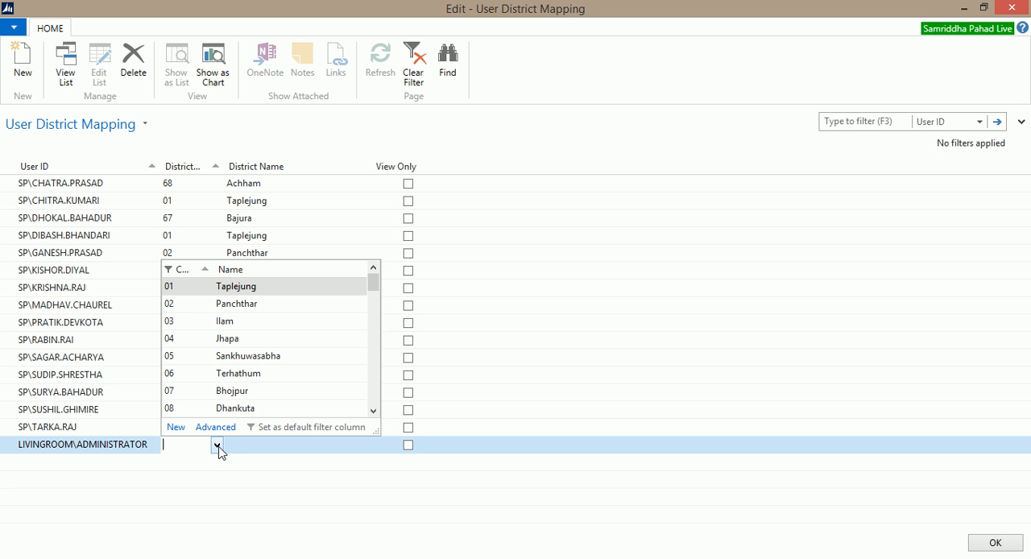
pyautogui.click(193, 292)
pyautogui.click(274, 444)
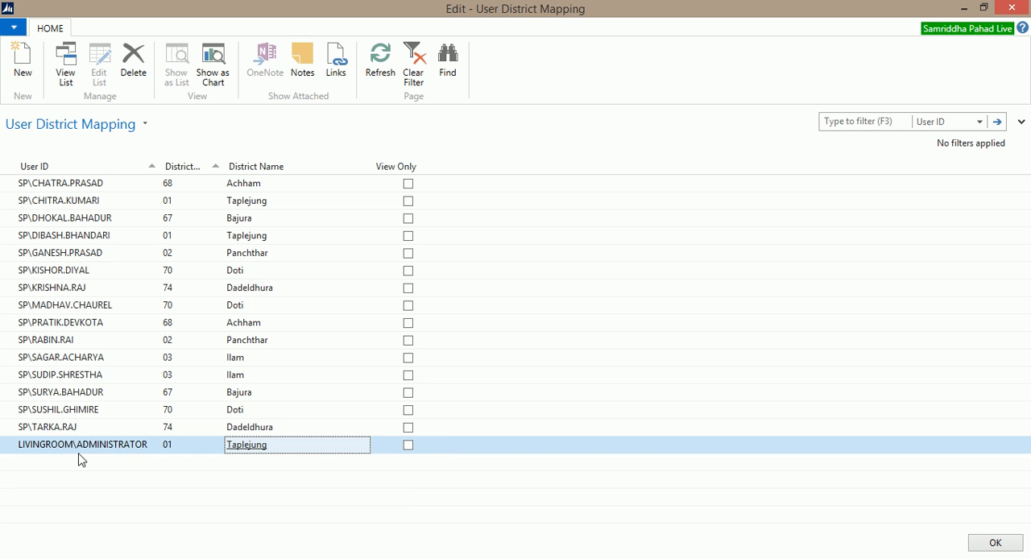
pyautogui.click(409, 448)
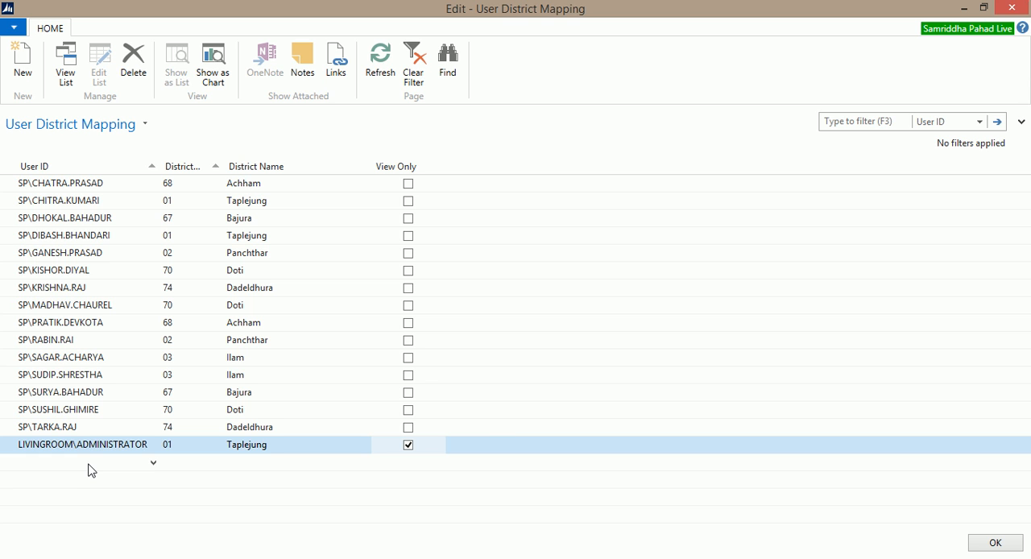
# Step: Add and save a second mapping for LIVINGROOM\ADMINISTRATOR to district 03 Ilam, leaving View Only off
pyautogui.click(89, 464)
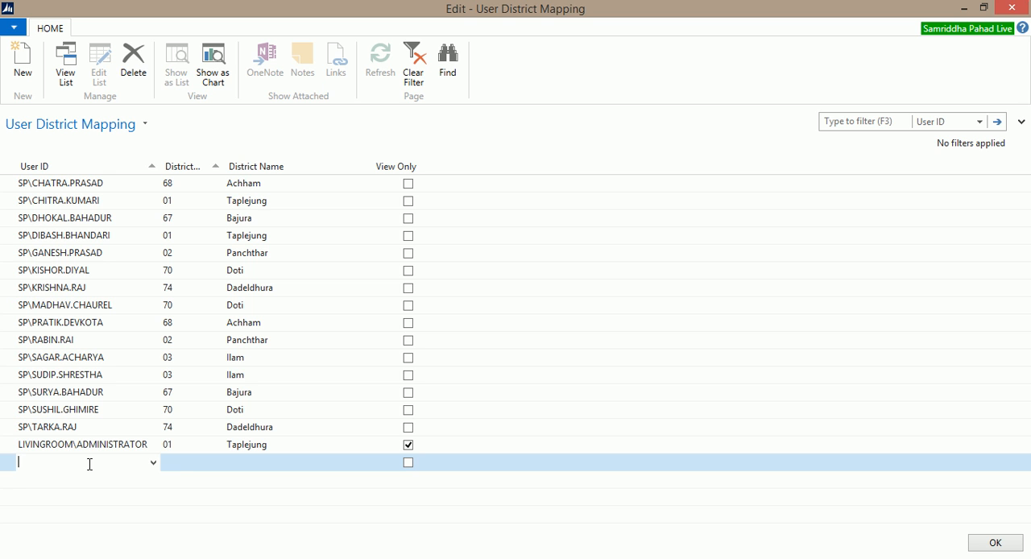
pyautogui.click(153, 462)
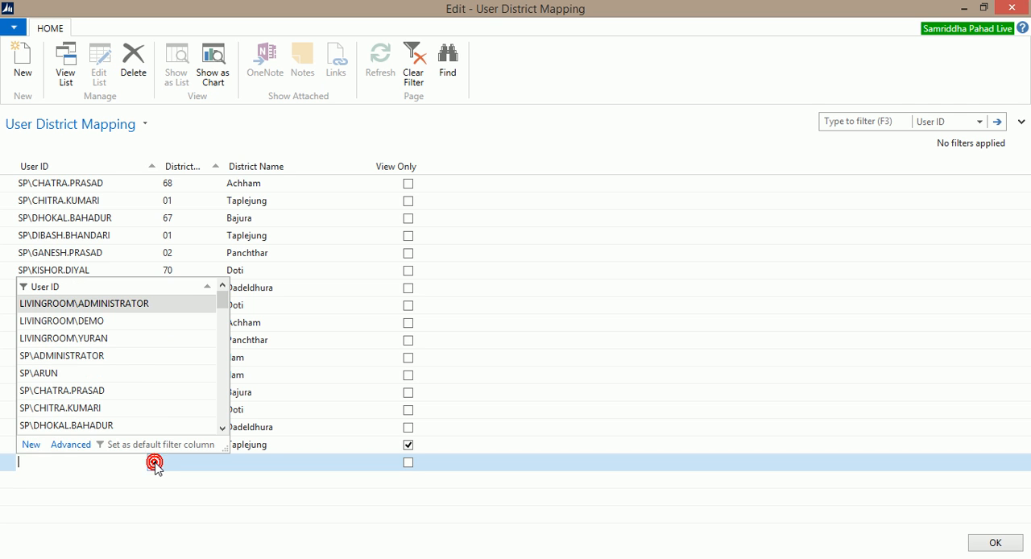
pyautogui.click(101, 303)
pyautogui.press('Tab')
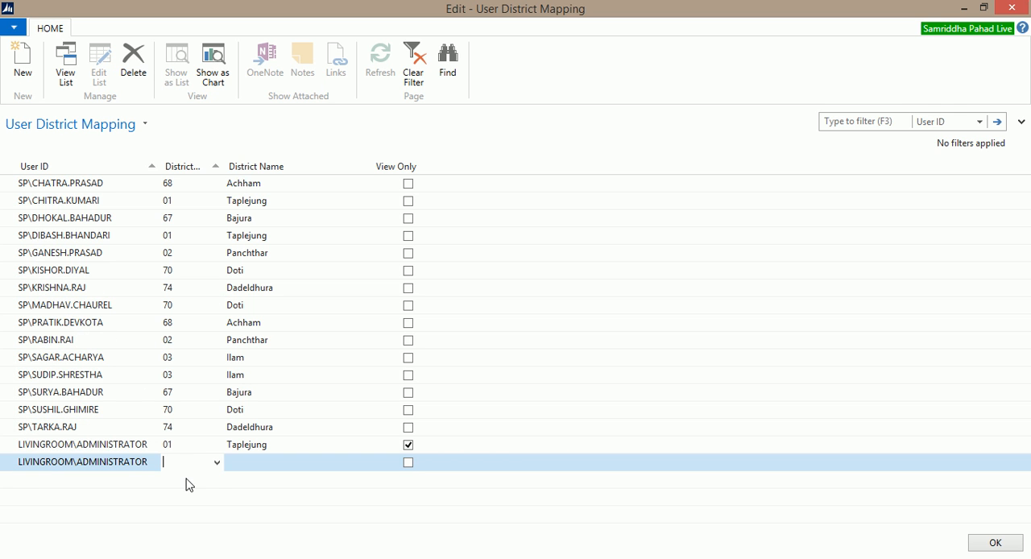
pyautogui.click(216, 464)
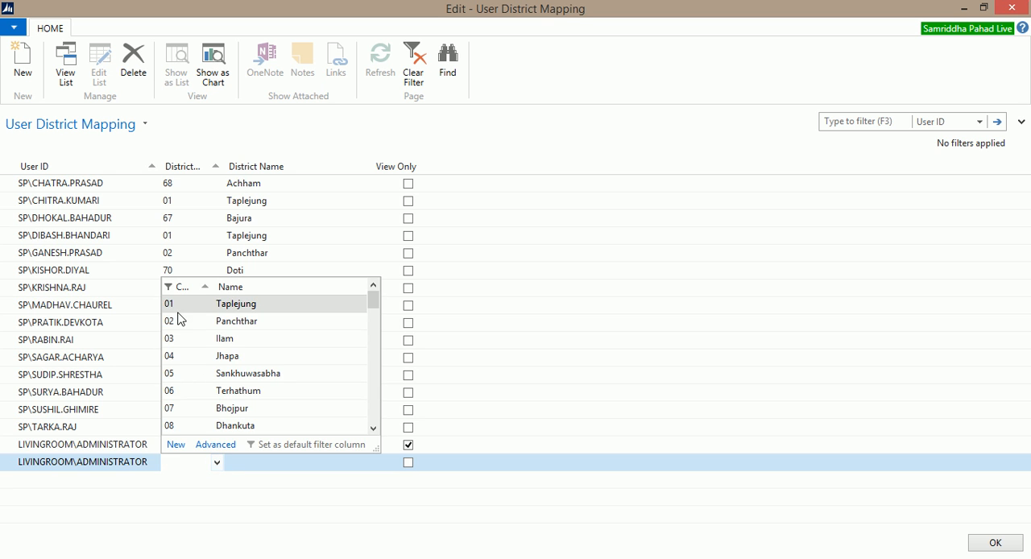
pyautogui.click(173, 338)
pyautogui.press('Tab')
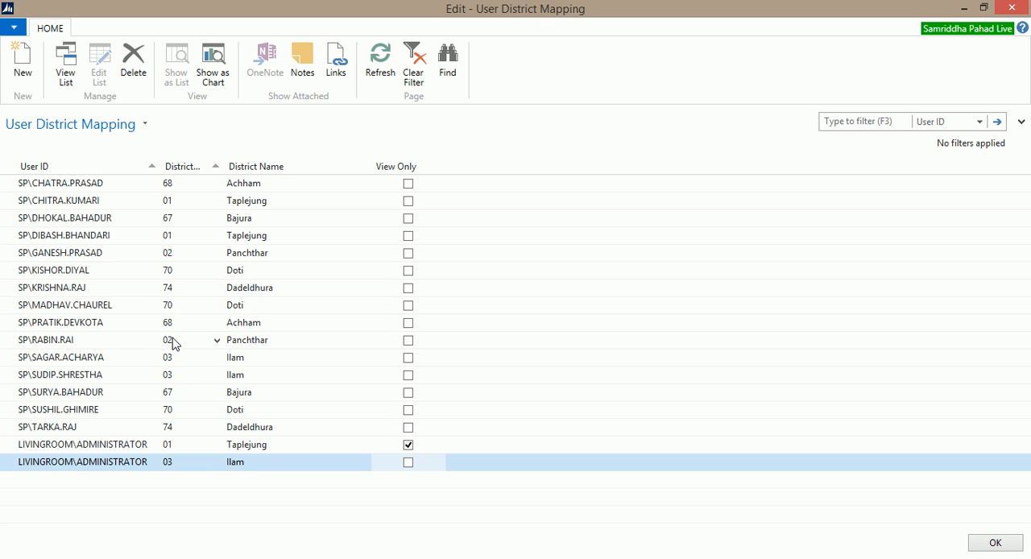
pyautogui.press('Up')
pyautogui.press('Down')
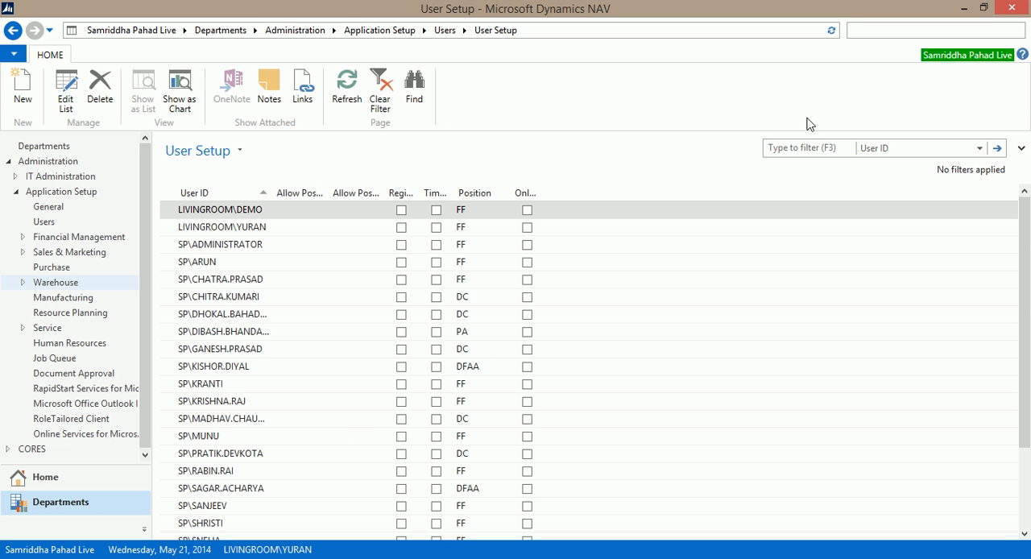
# Step: Search for the CORES Approval Setup page and open it
pyautogui.click(872, 29)
pyautogui.write('cores app')
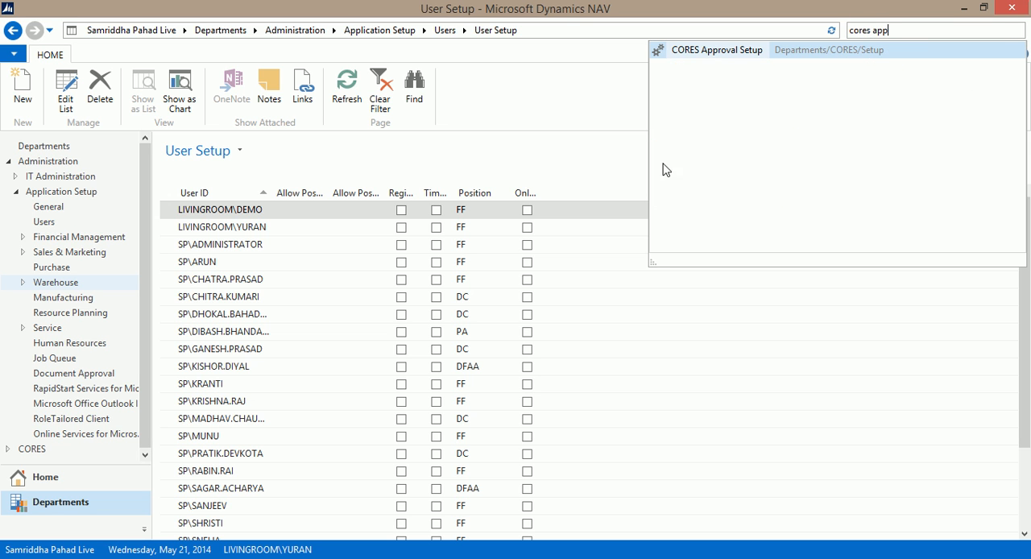
pyautogui.click(720, 53)
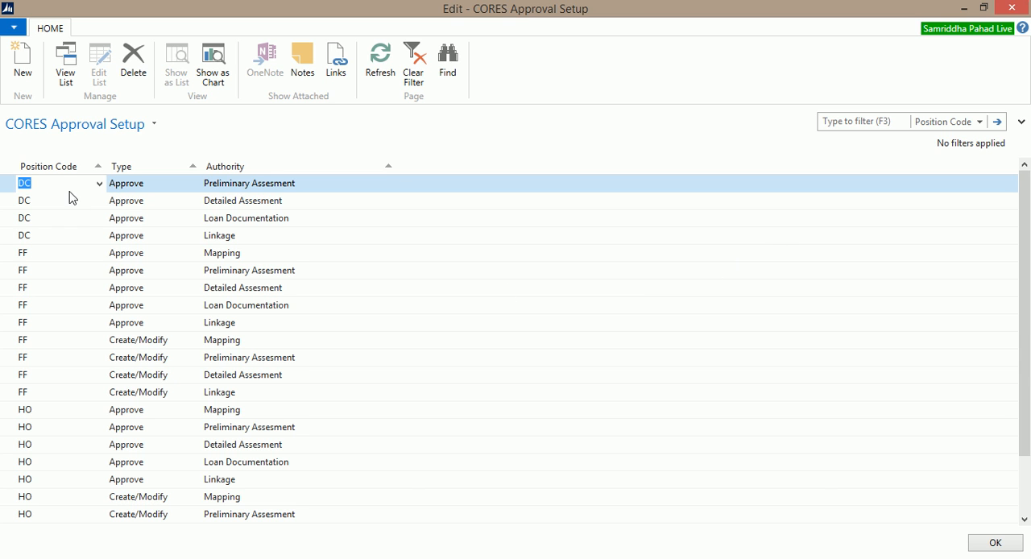
# Step: Examine the Position Code, Type and Authority options available for the DC Preliminary Assesment approval entry
pyautogui.click(146, 184)
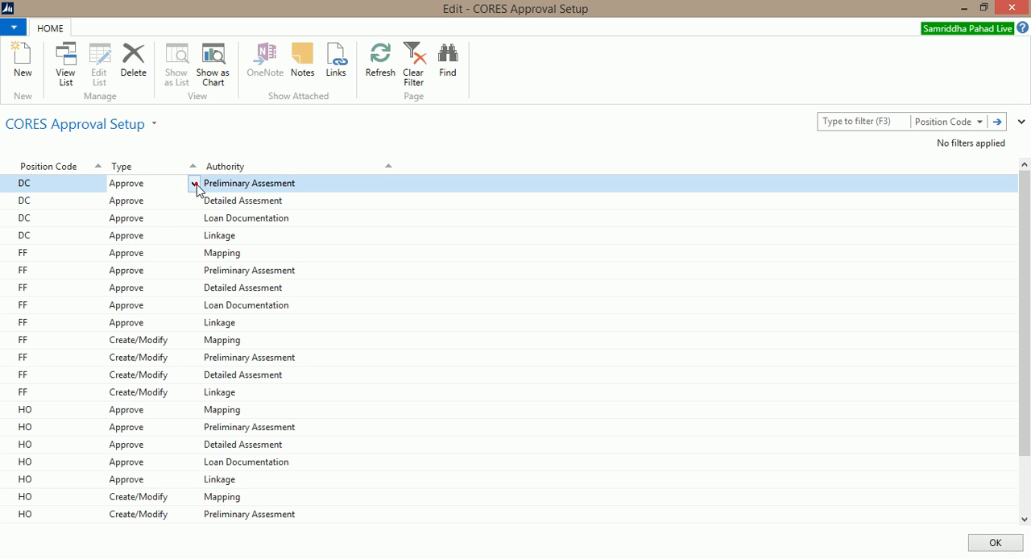
pyautogui.click(194, 184)
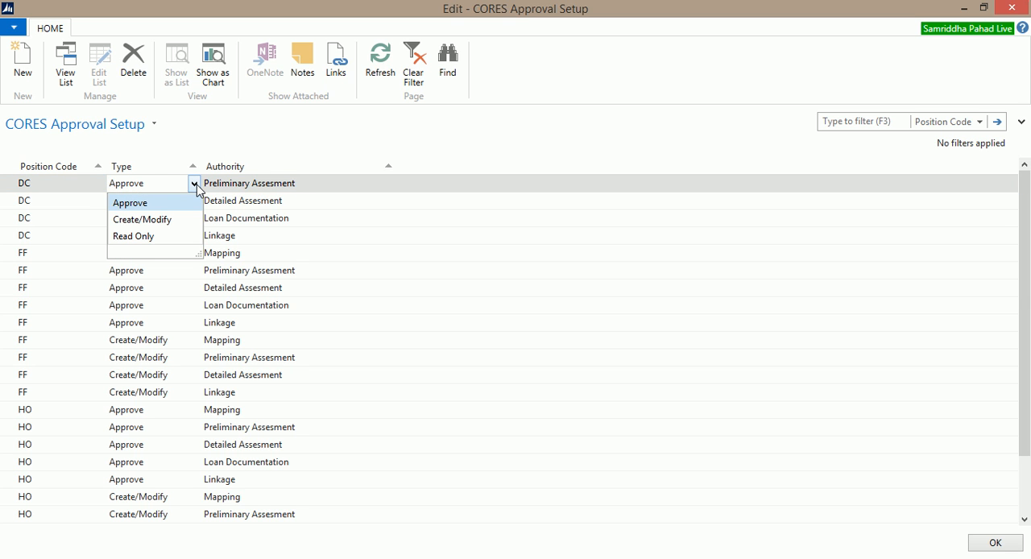
pyautogui.click(194, 184)
pyautogui.click(275, 184)
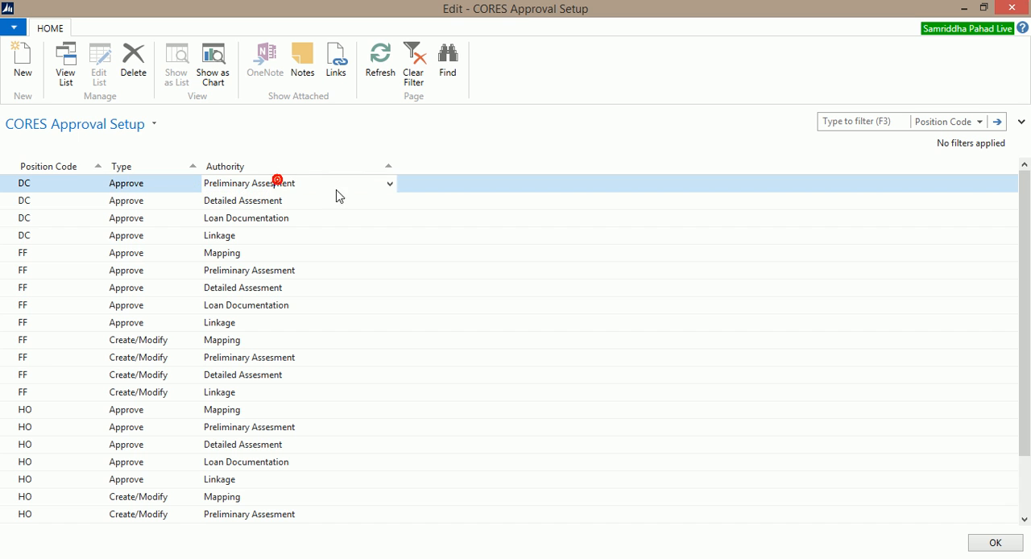
pyautogui.click(391, 183)
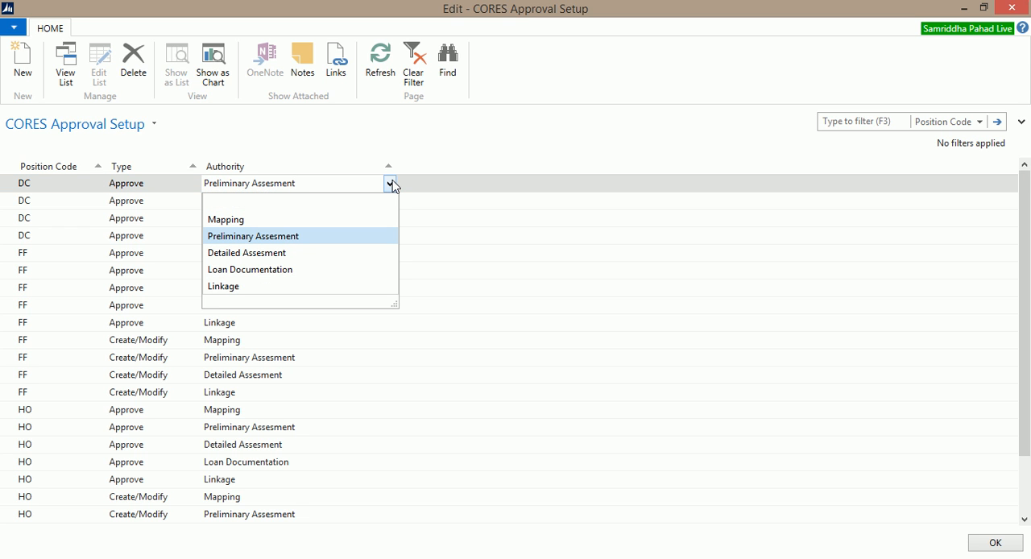
pyautogui.click(63, 184)
pyautogui.click(63, 184)
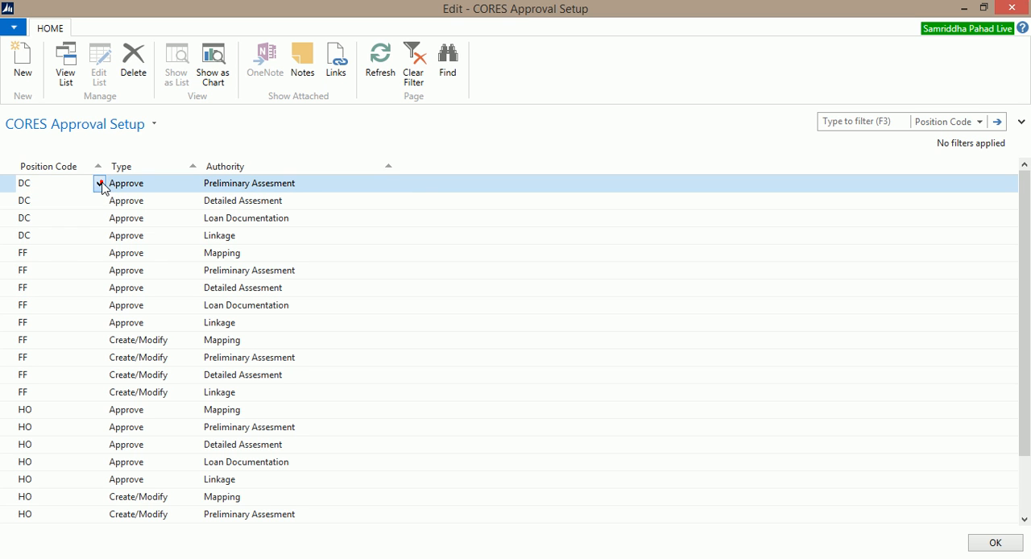
pyautogui.click(99, 184)
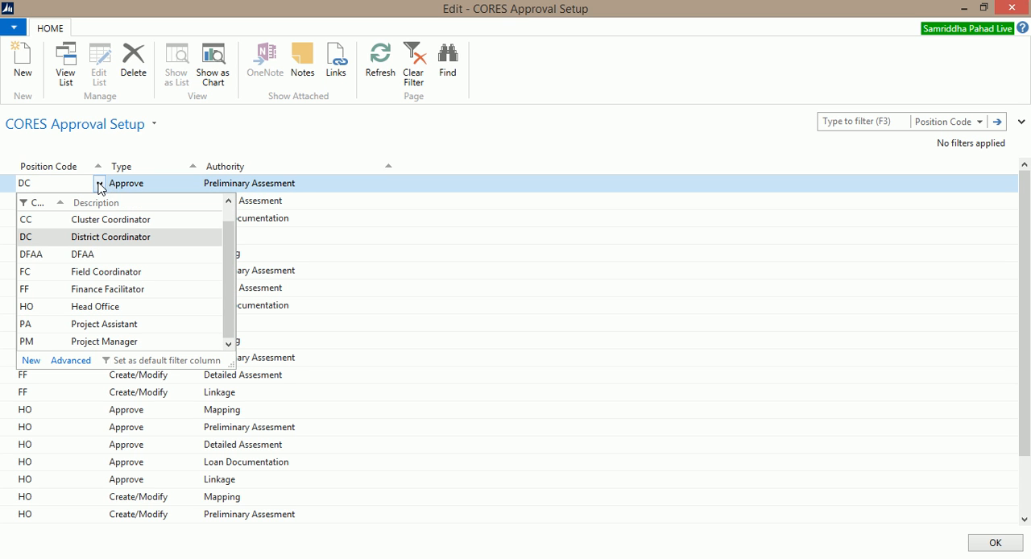
pyautogui.click(131, 184)
pyautogui.click(168, 183)
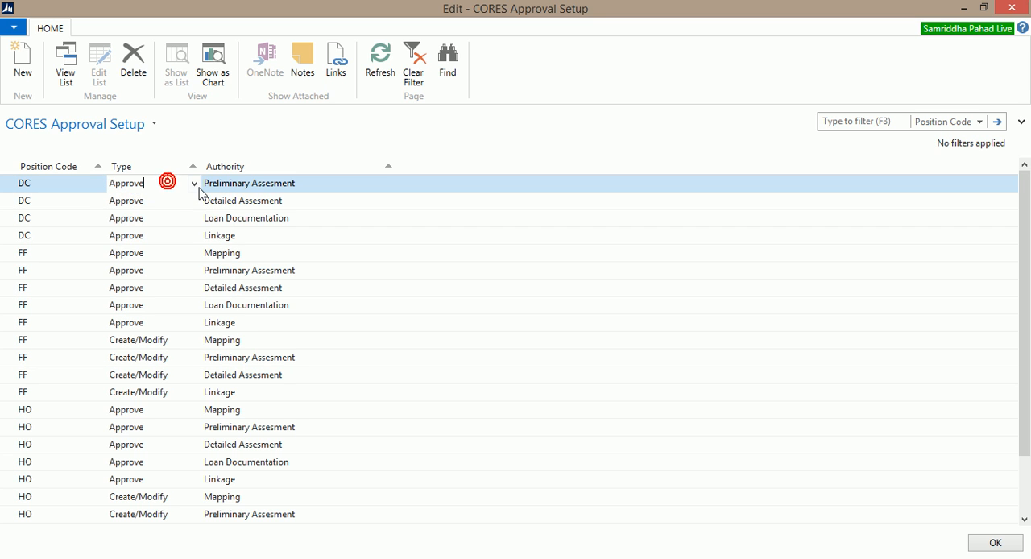
pyautogui.click(195, 184)
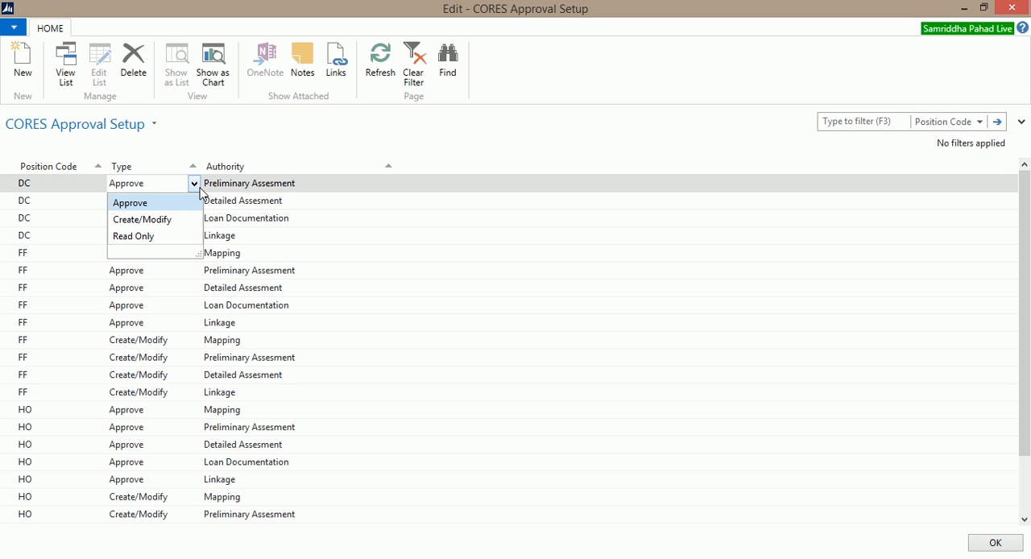
pyautogui.click(278, 189)
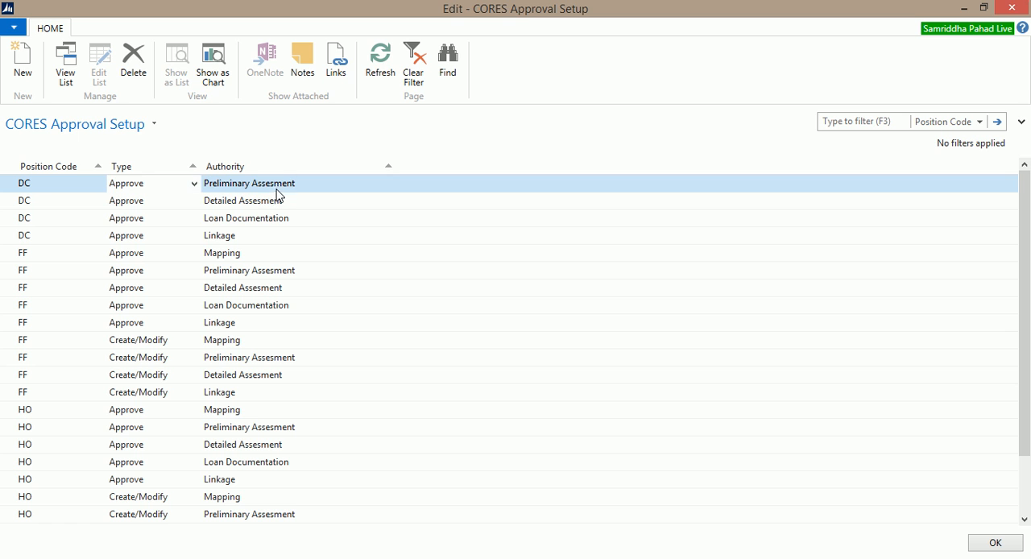
pyautogui.click(271, 187)
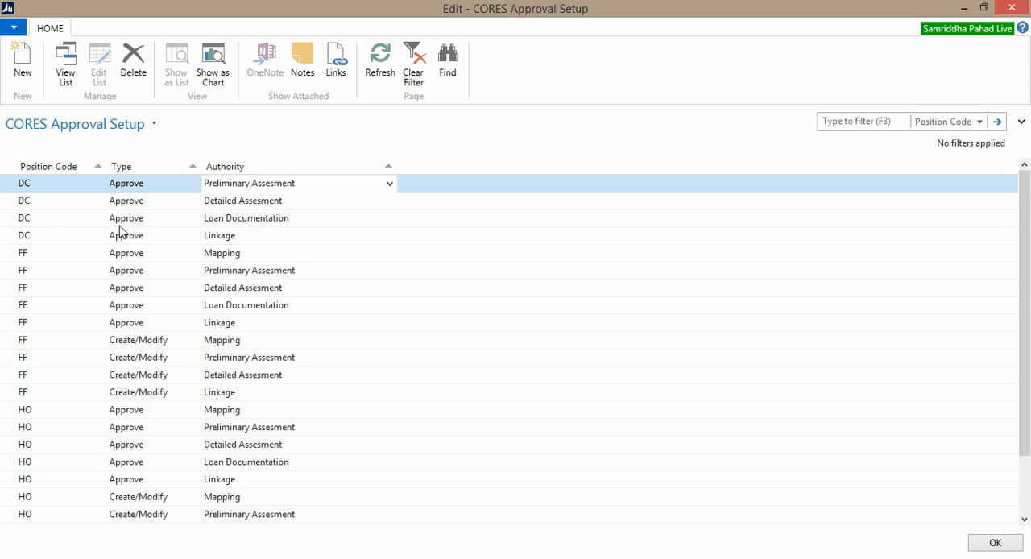
# Step: Review the types and authorities assigned in the remaining DC approval entries and the first FF entry
pyautogui.click(26, 201)
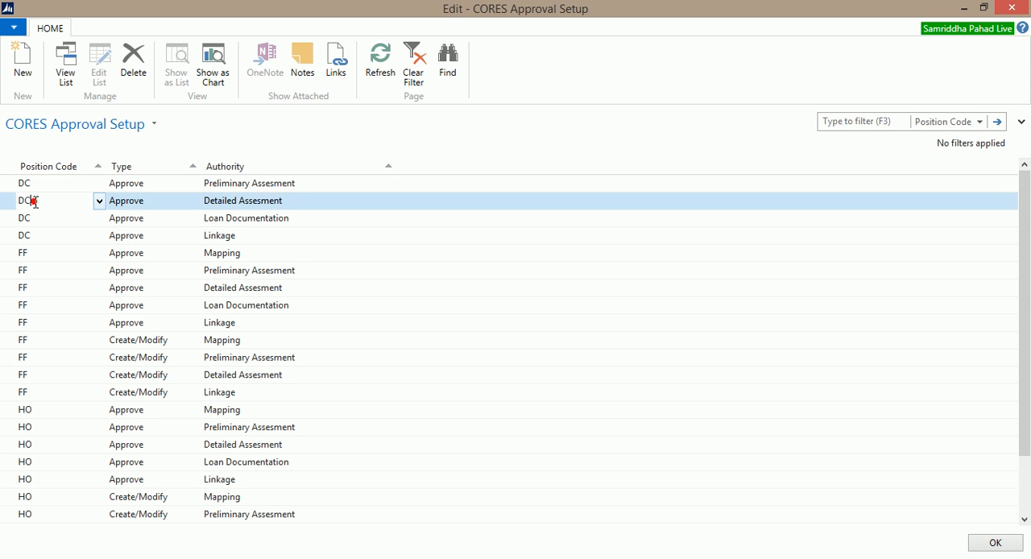
pyautogui.click(130, 198)
pyautogui.click(262, 203)
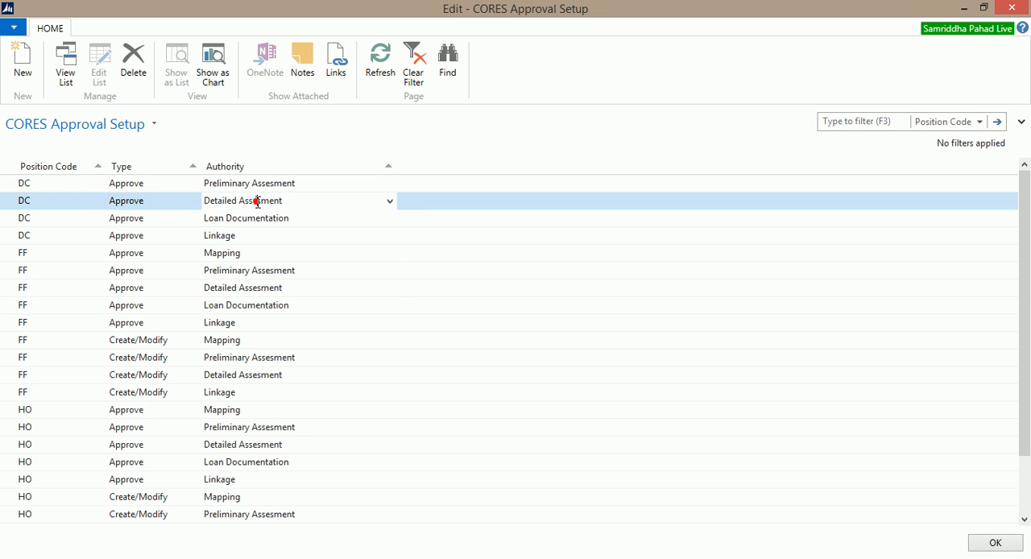
pyautogui.click(390, 201)
pyautogui.click(390, 203)
pyautogui.click(46, 217)
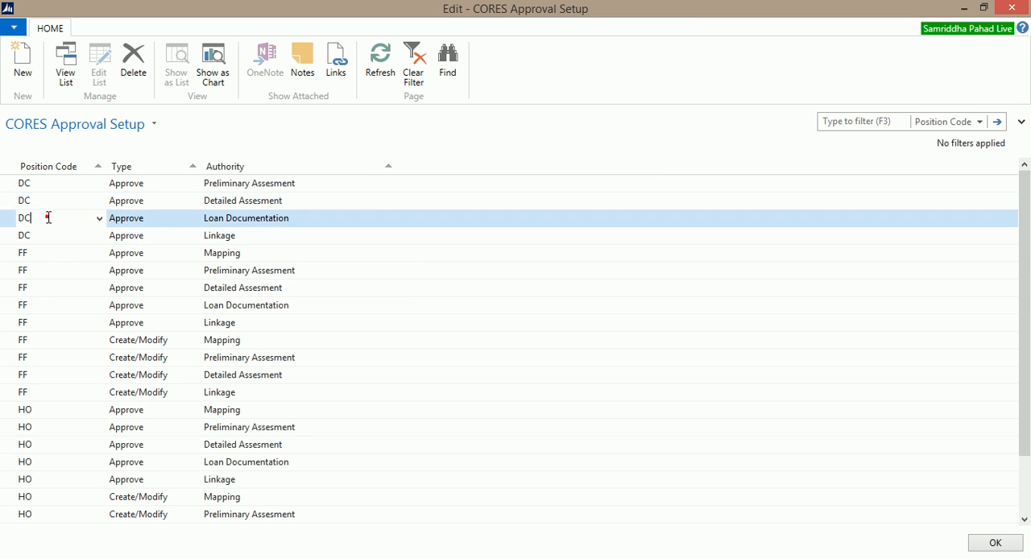
pyautogui.click(228, 213)
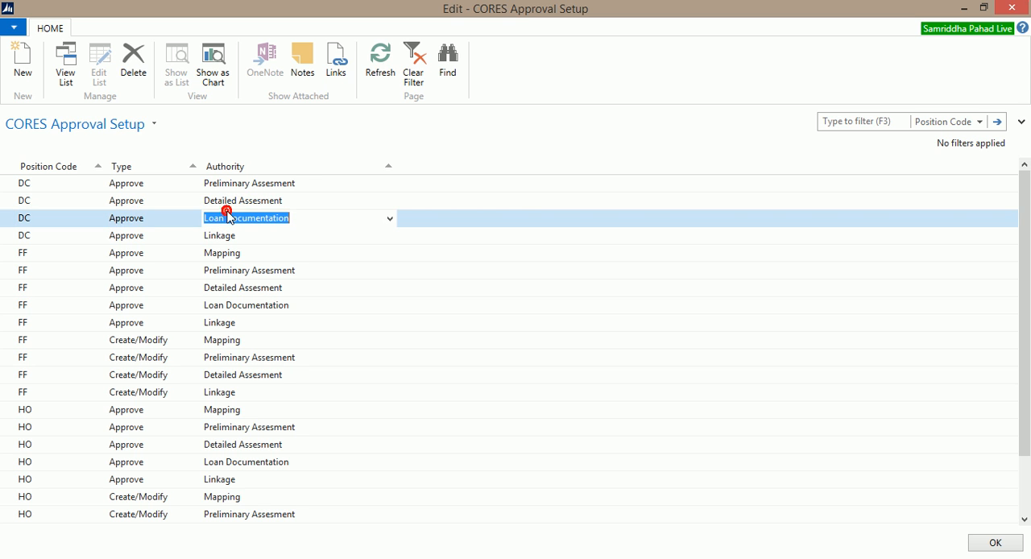
pyautogui.click(124, 236)
pyautogui.click(212, 236)
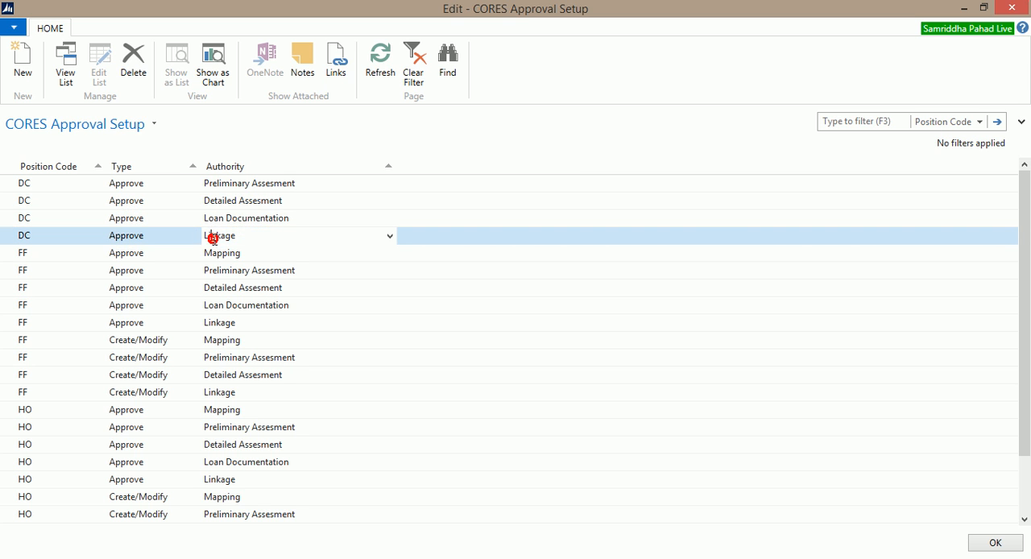
pyautogui.click(43, 256)
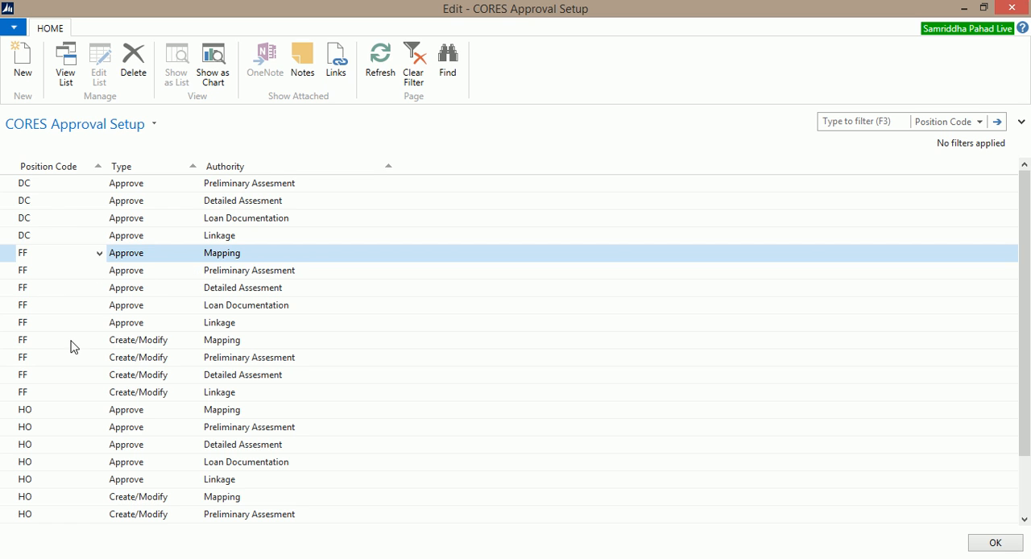
pyautogui.click(68, 217)
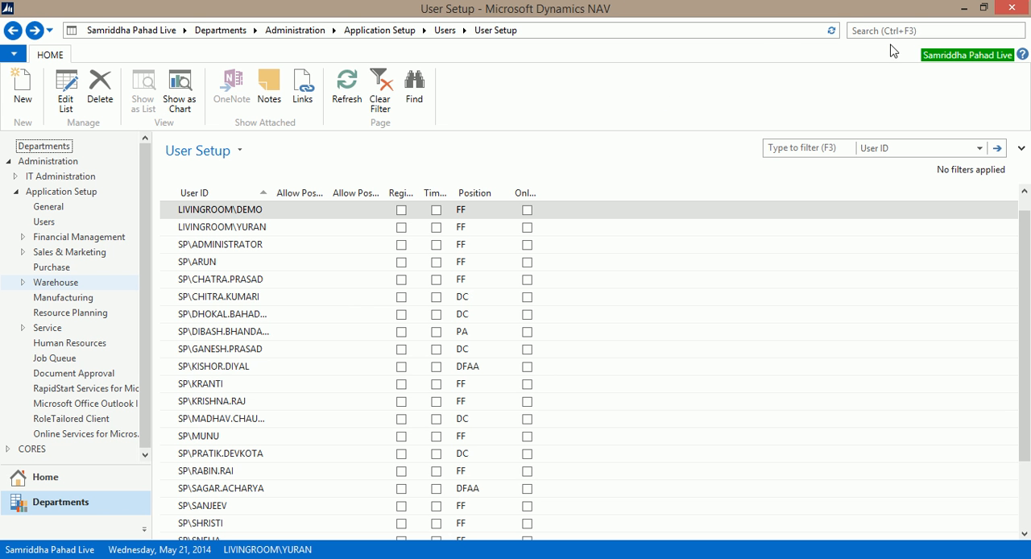
# Step: Search for the Time Registers page, open it and export its list to Excel, accepting the localhost connection dialog
pyautogui.click(901, 31)
pyautogui.write('time re')
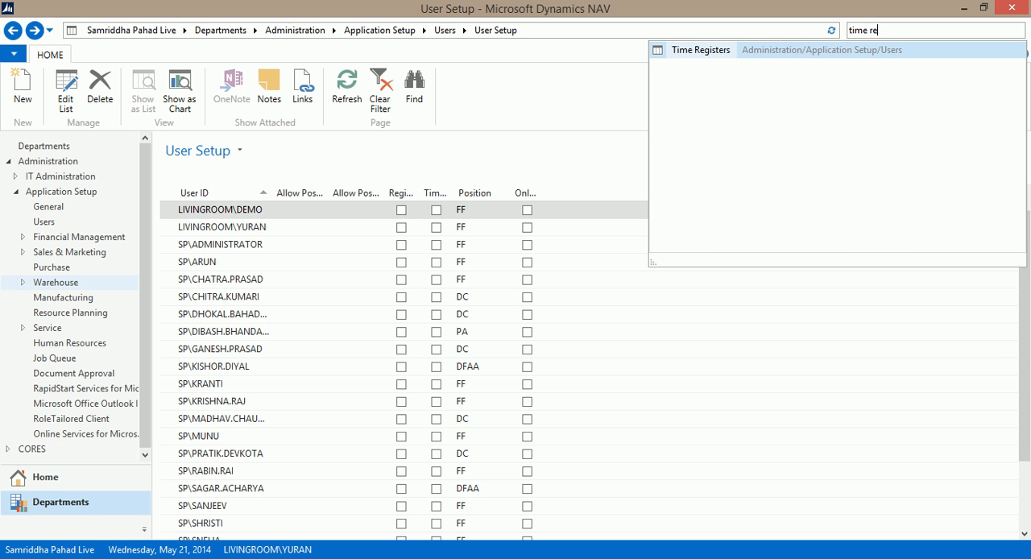
pyautogui.click(706, 54)
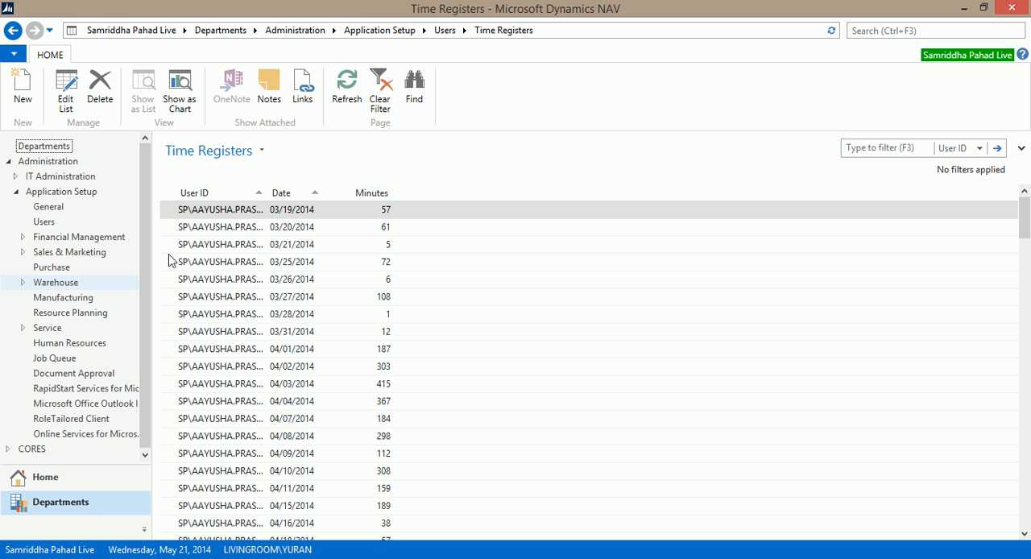
pyautogui.click(171, 199)
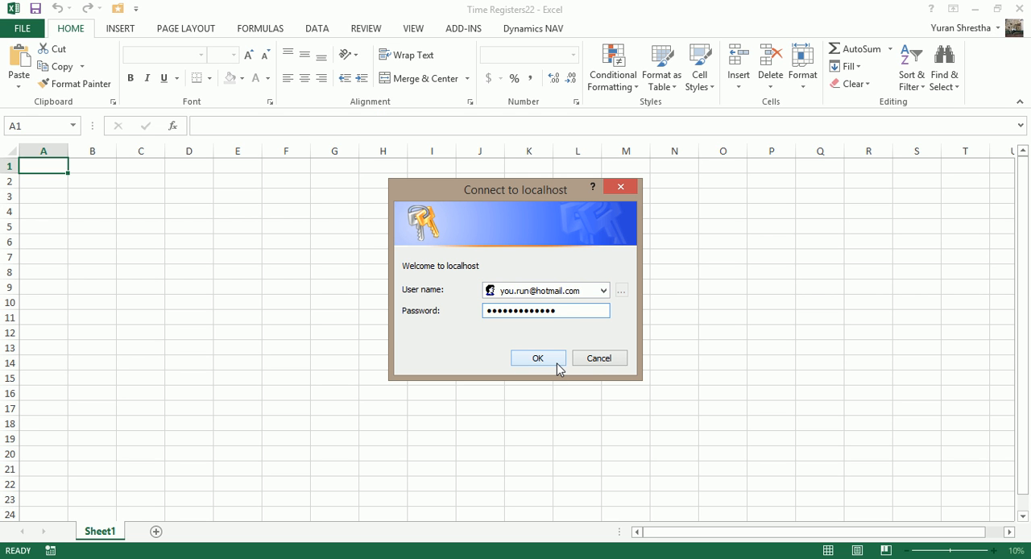
pyautogui.click(556, 363)
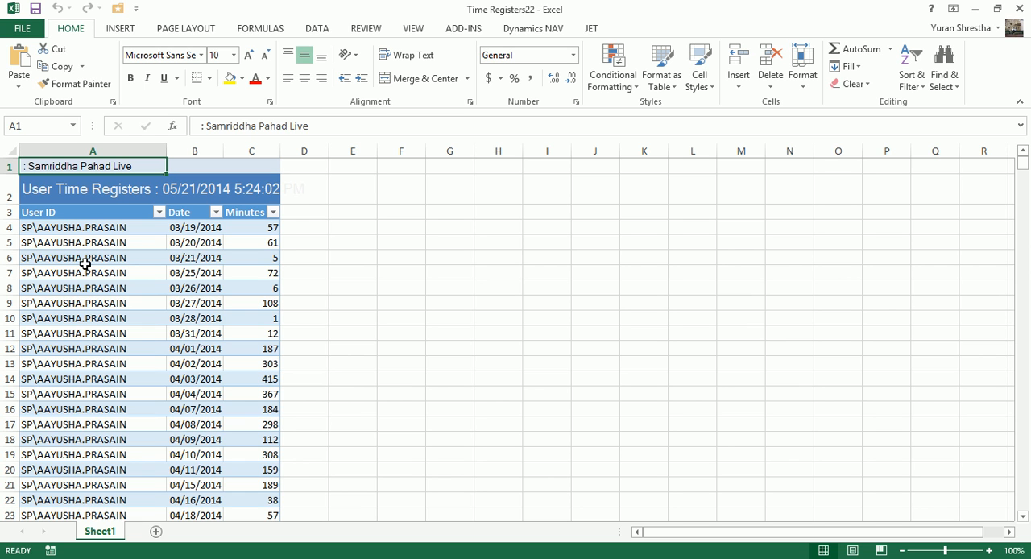
# Step: Select all exported time register records from the first data row down and create a PivotTable from NavDataRegion on a new worksheet
pyautogui.click(30, 228)
pyautogui.click(30, 227)
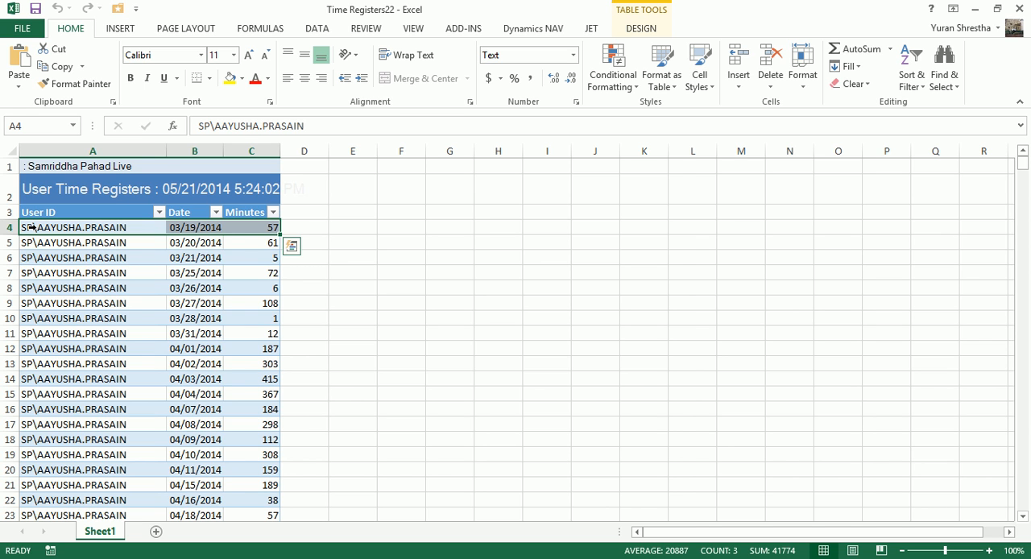
pyautogui.click(31, 227)
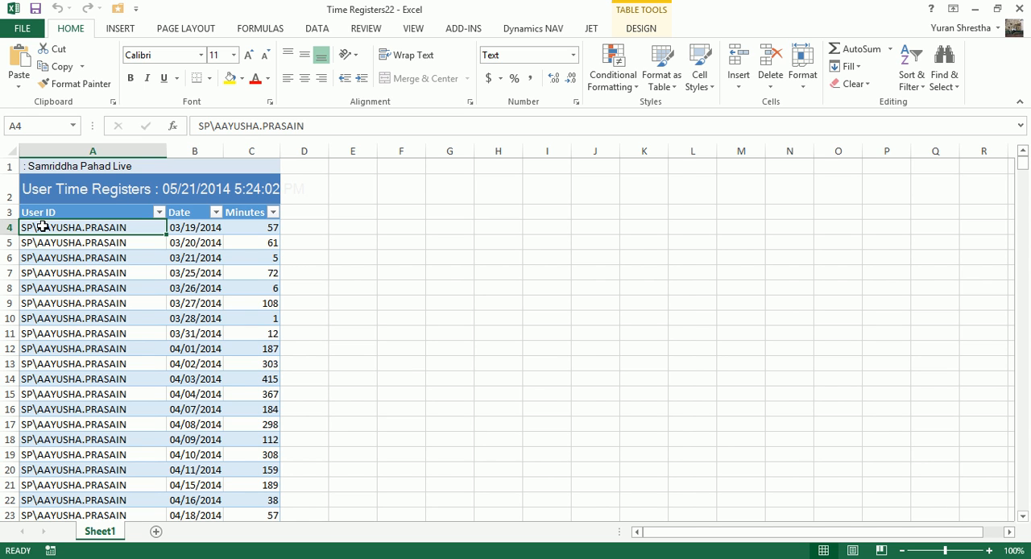
pyautogui.hotkey('shift', 'Right')
pyautogui.hotkey('shift', 'Right')
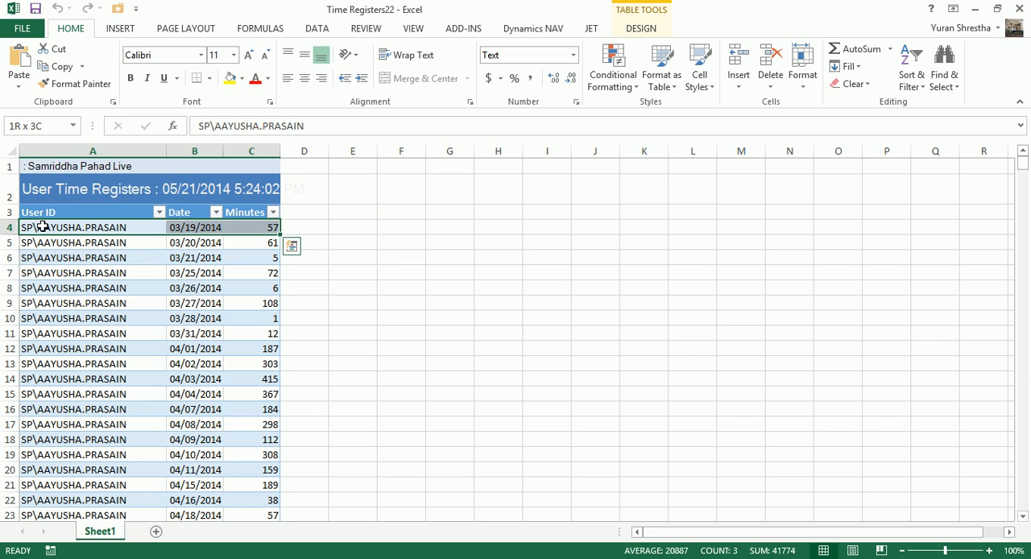
pyautogui.hotkey('ctrl', 'shift', 'Down')
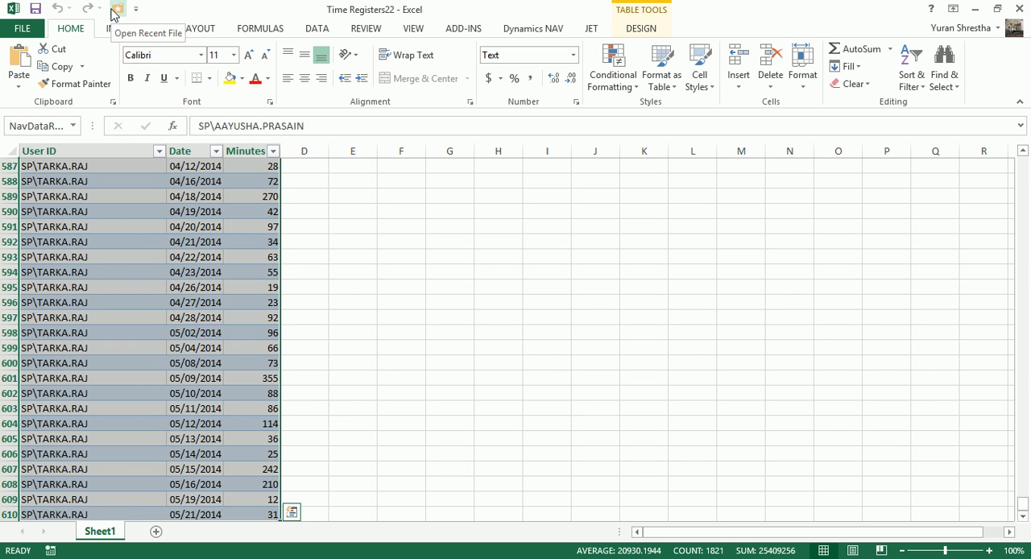
pyautogui.click(119, 31)
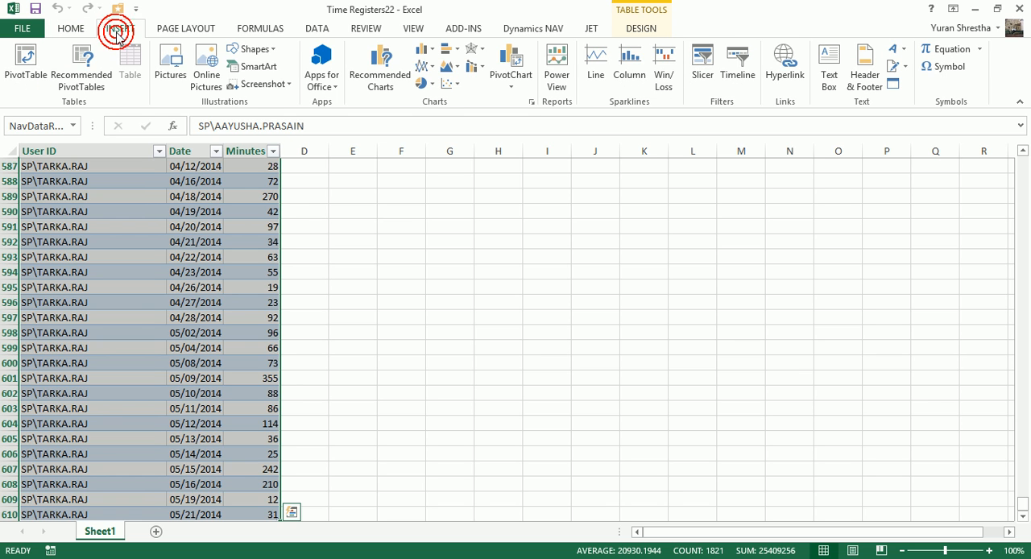
pyautogui.click(26, 57)
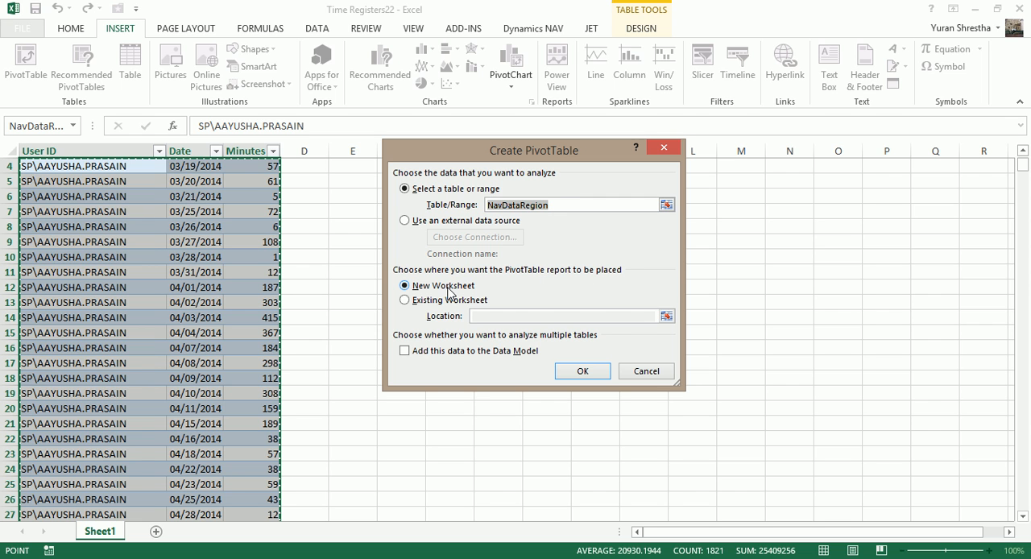
pyautogui.click(589, 377)
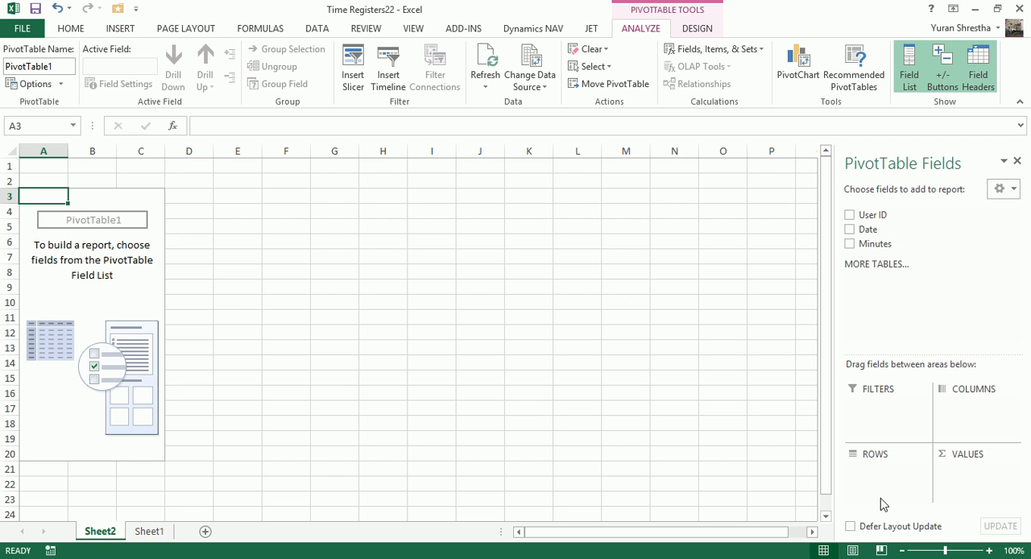
# Step: Build the PivotTable with User ID as rows and Sum of Minutes as values, and look over the per-user totals
pyautogui.moveTo(869, 218); pyautogui.dragTo(863, 476)
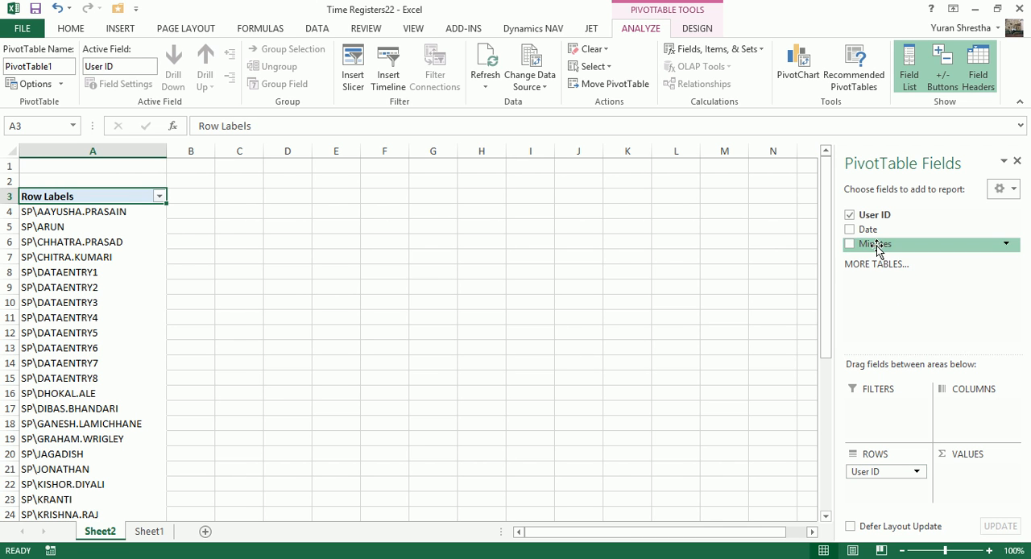
pyautogui.moveTo(876, 250); pyautogui.dragTo(979, 471)
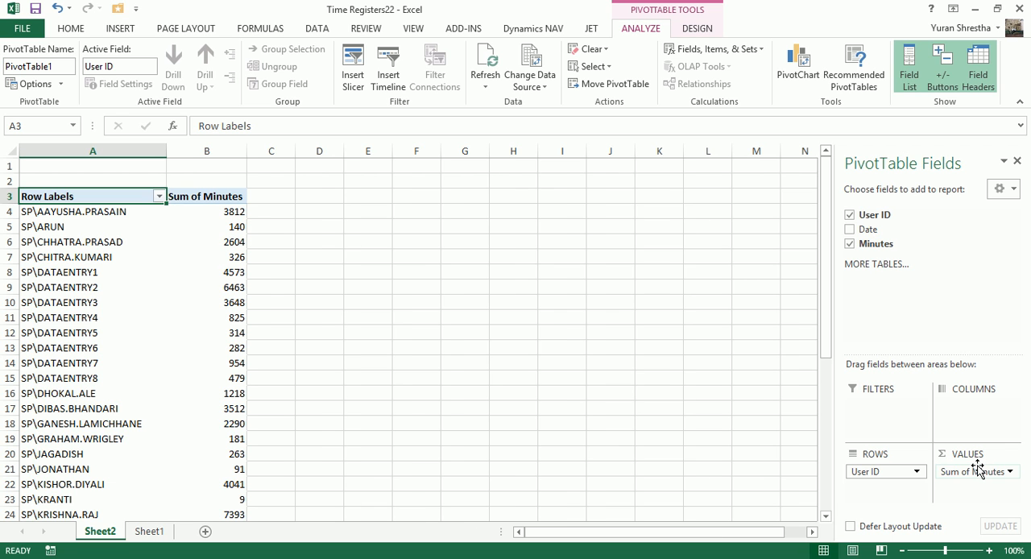
pyautogui.click(94, 214)
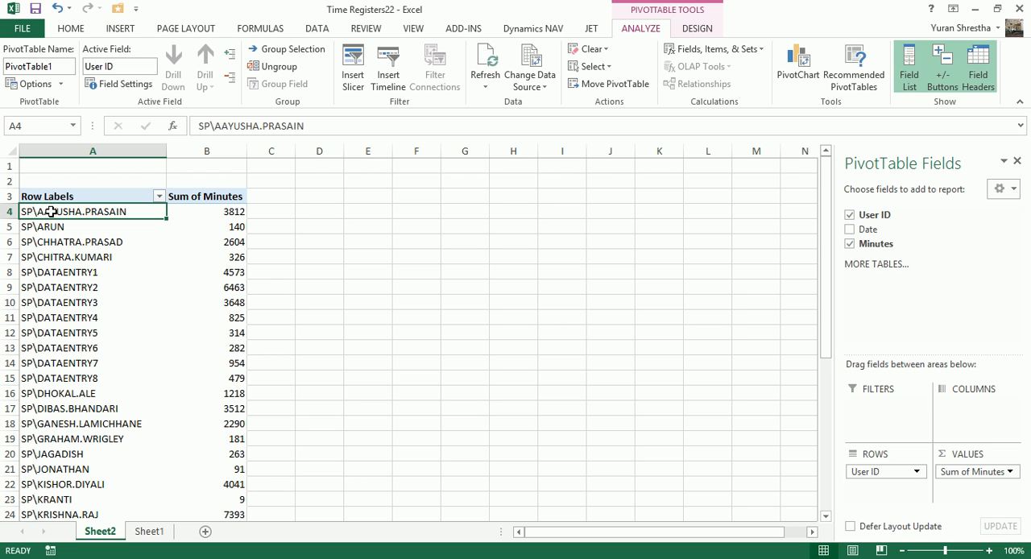
pyautogui.click(215, 212)
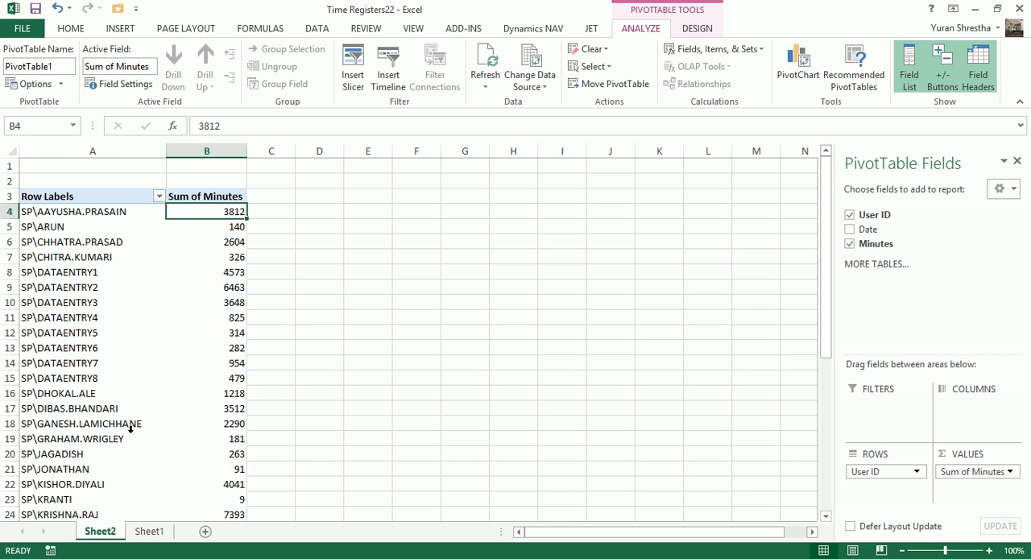
pyautogui.scroll(-3, 130, 429)
pyautogui.scroll(3, 130, 429)
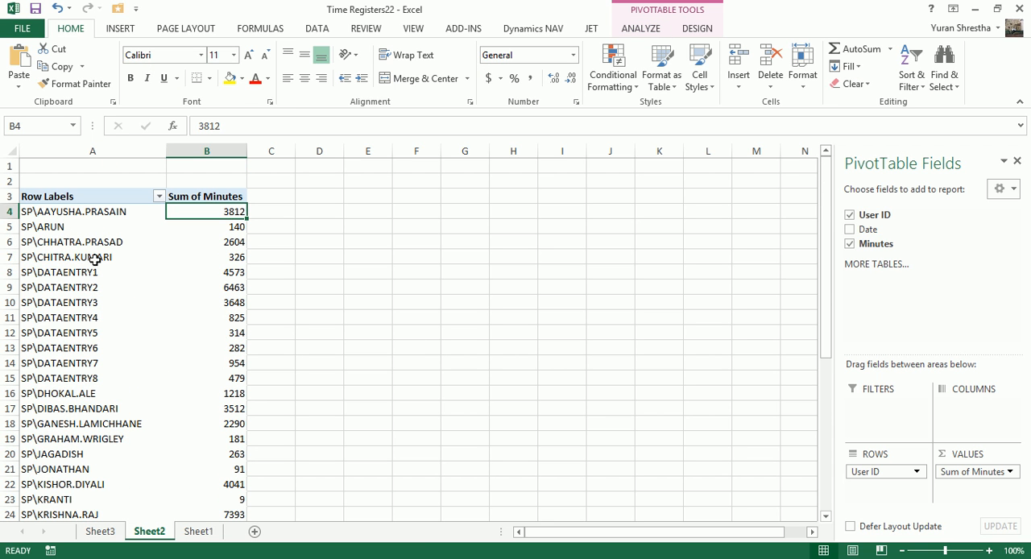
# Step: Sort the PivotTable's User ID row labels from A to Z
pyautogui.click(104, 212)
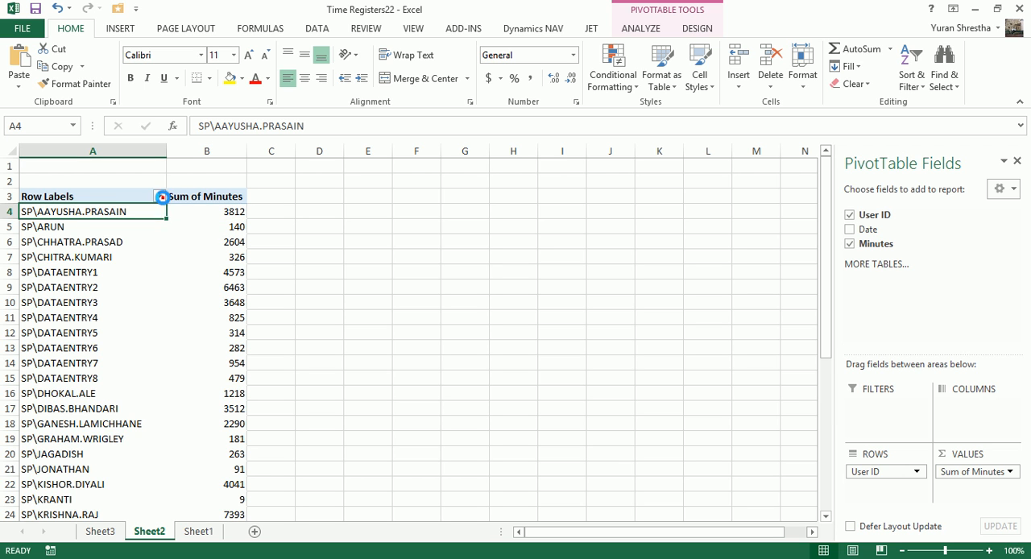
pyautogui.click(159, 197)
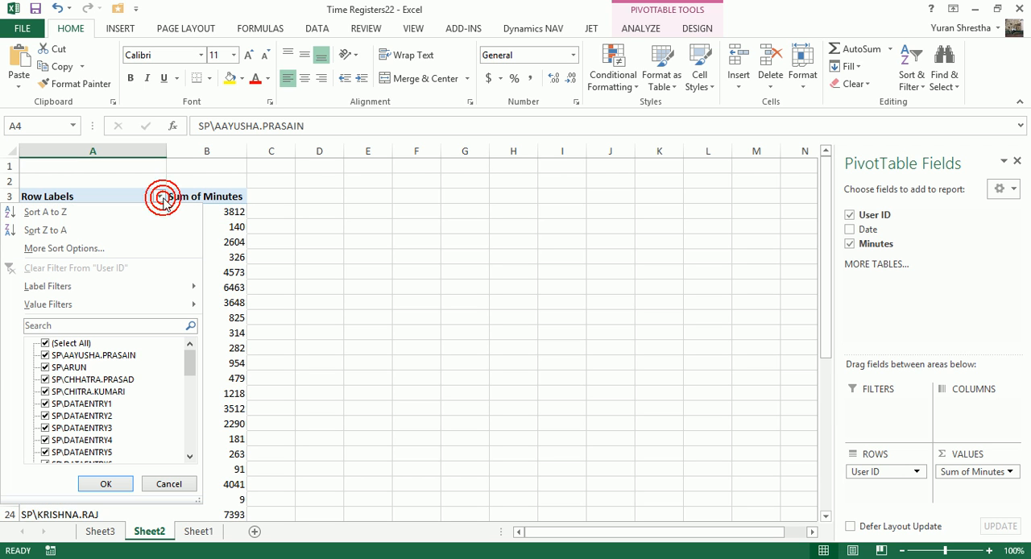
pyautogui.click(48, 218)
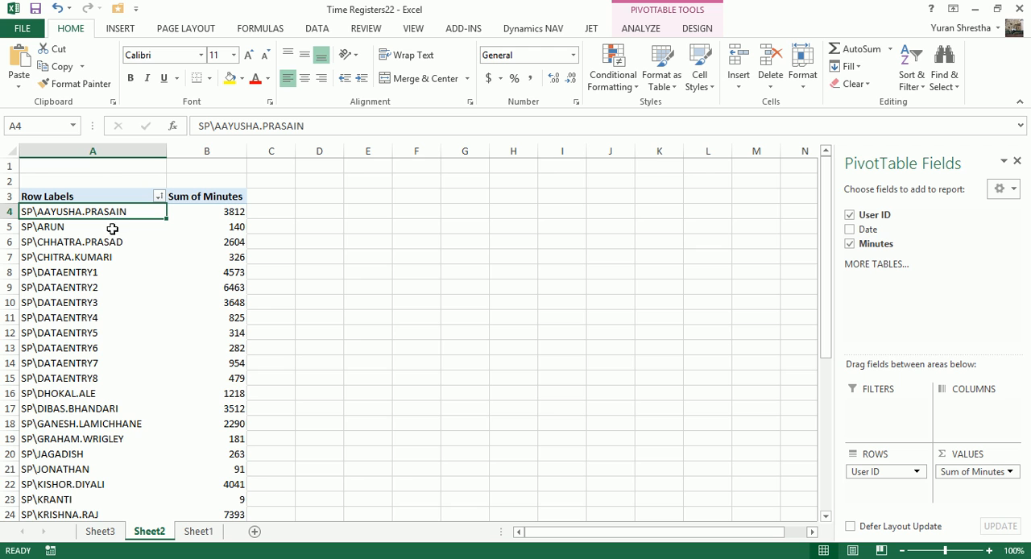
pyautogui.click(233, 197)
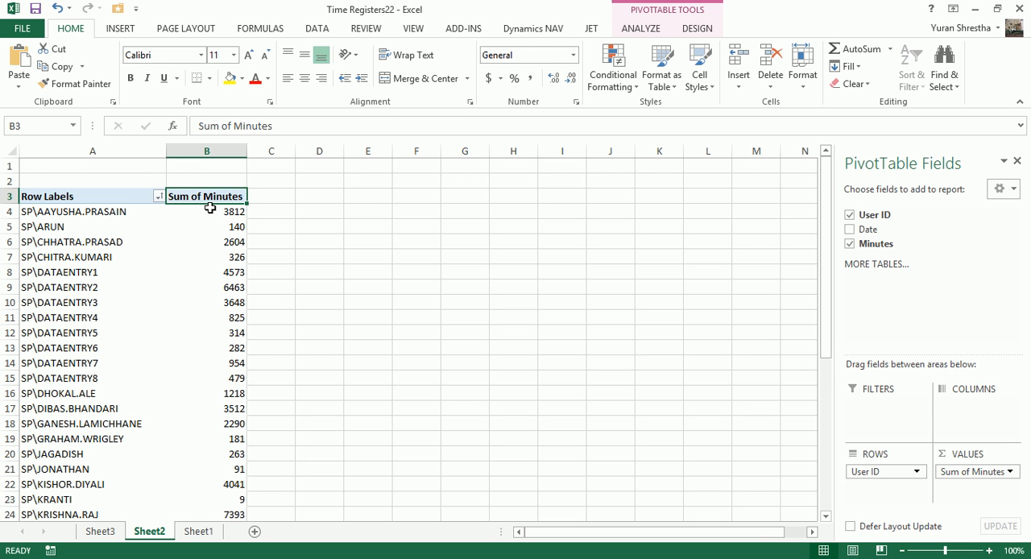
pyautogui.click(92, 214)
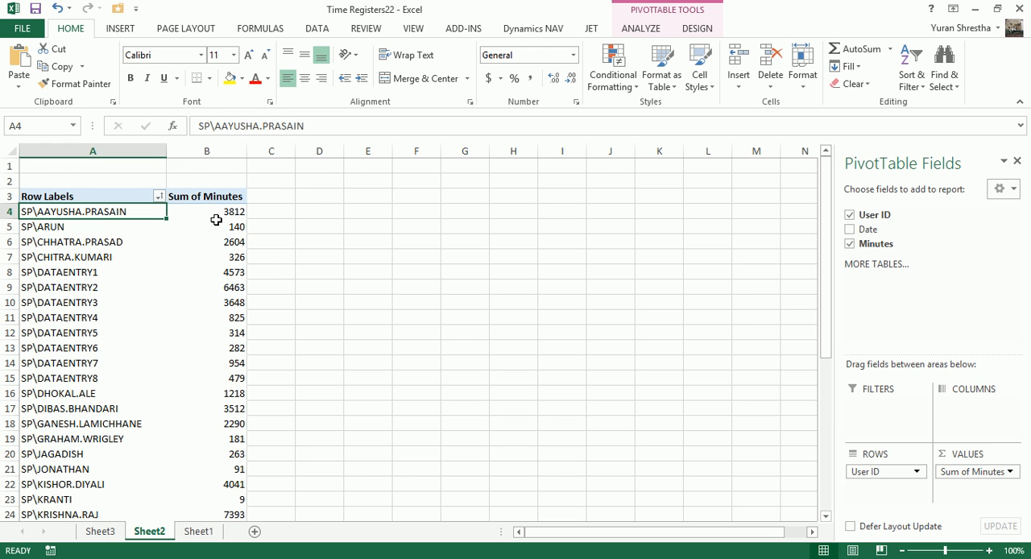
# Step: Drill down into the first user's Sum of Minutes on a new sheet, fit the Date column's width and review the daily records
pyautogui.moveTo(215, 220)
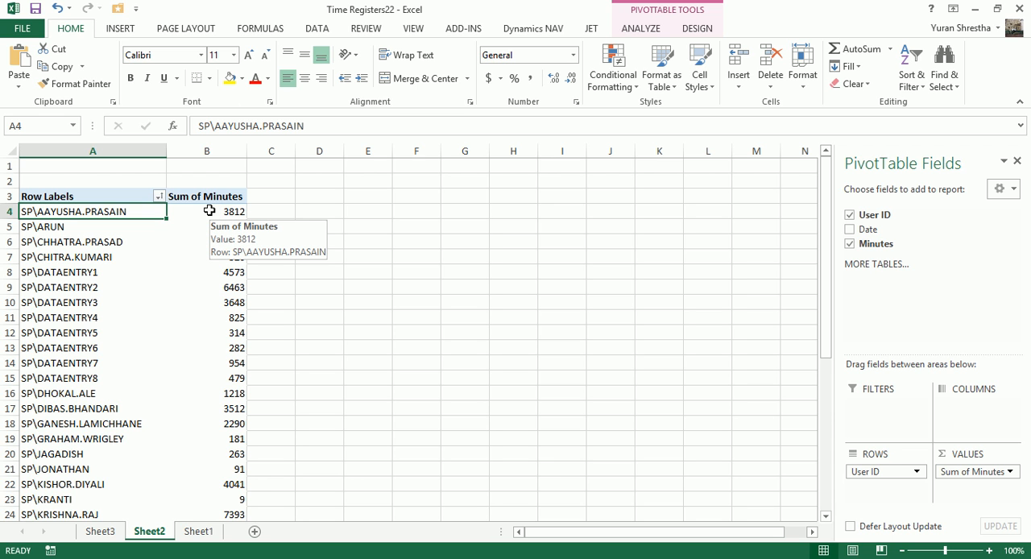
pyautogui.doubleClick(208, 214)
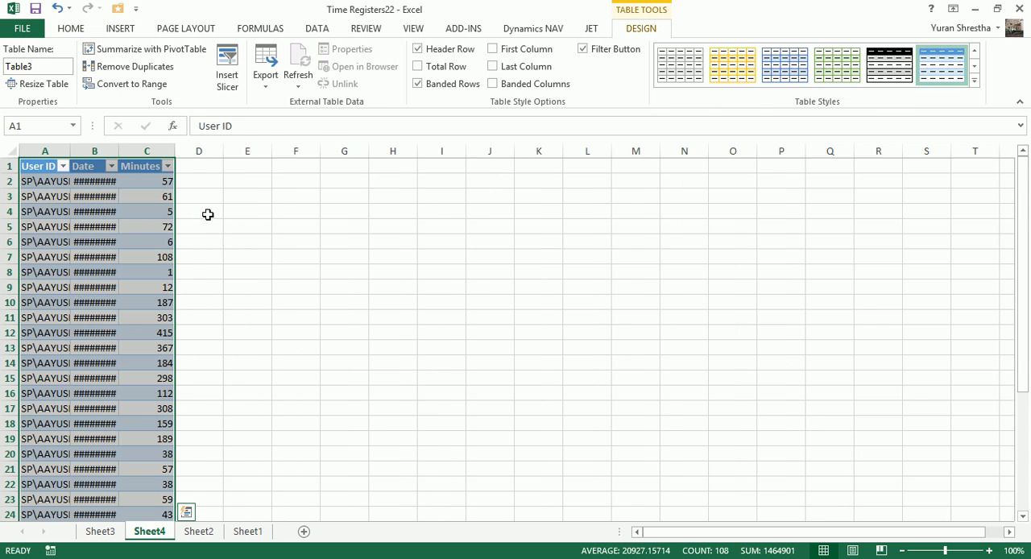
pyautogui.doubleClick(120, 151)
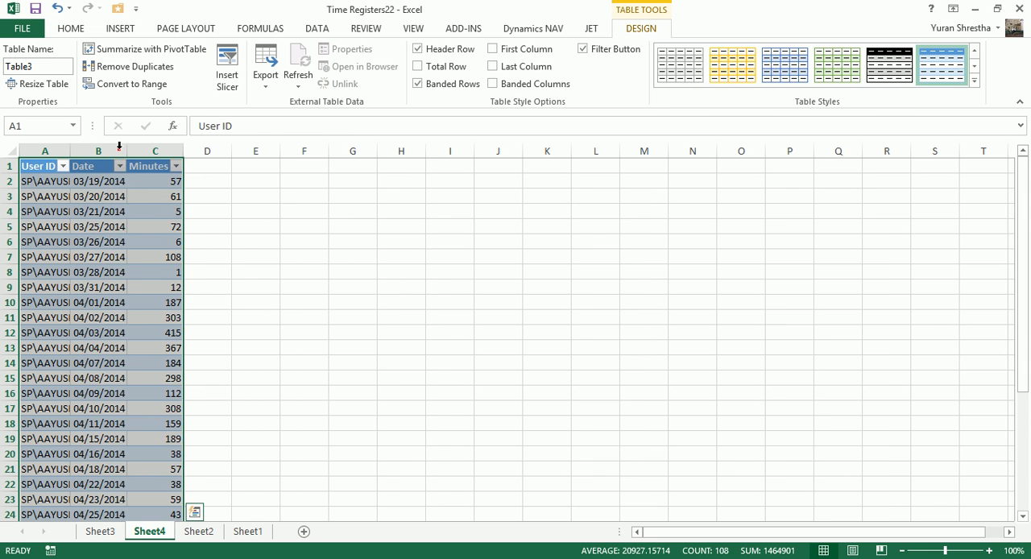
pyautogui.click(108, 182)
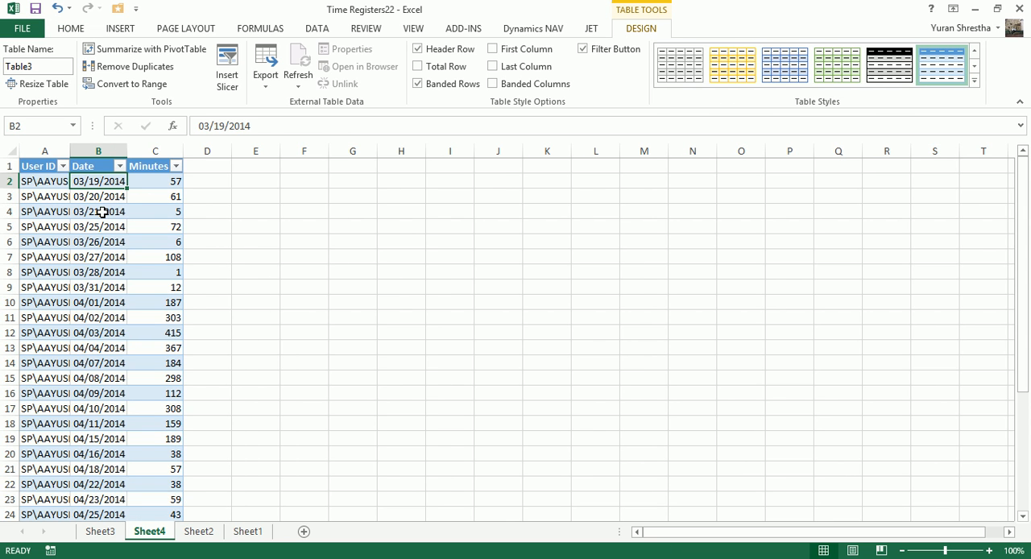
pyautogui.scroll(-8, 103, 211)
pyautogui.scroll(4, 103, 211)
pyautogui.scroll(4, 103, 211)
# Step: Return to the PivotTable on Sheet2, drill down into the second user's Sum of Minutes and fit the Date column's width in the details
pyautogui.click(207, 532)
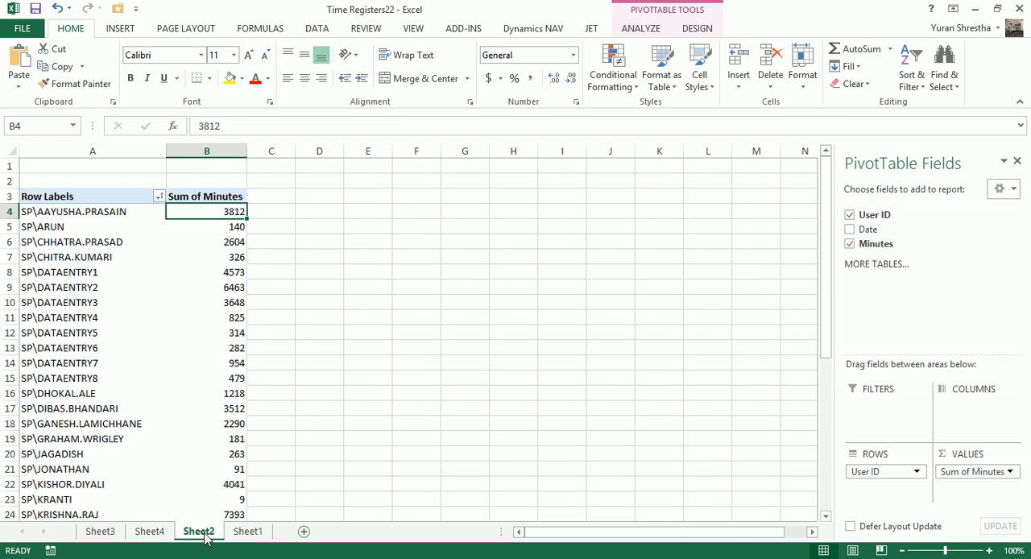
pyautogui.click(56, 228)
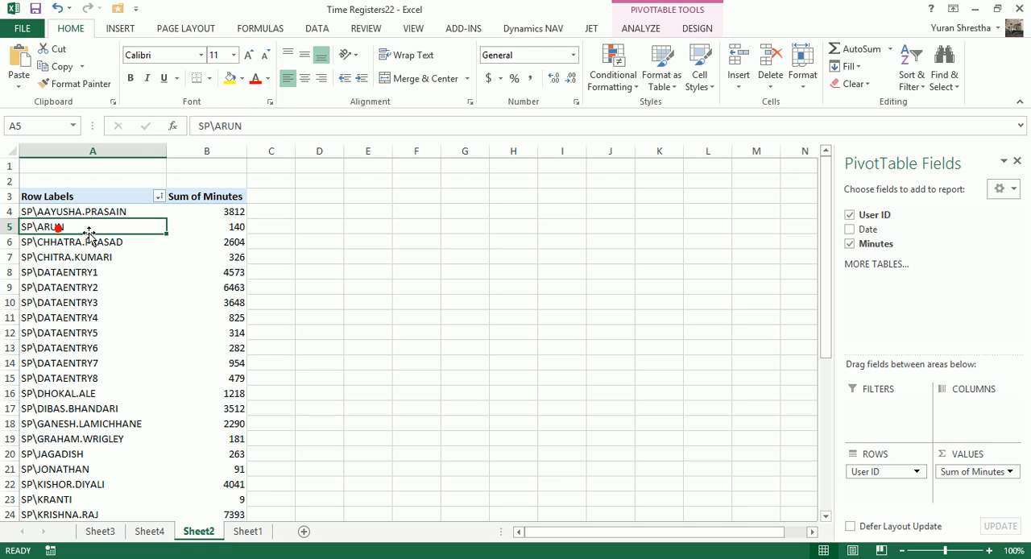
pyautogui.click(223, 227)
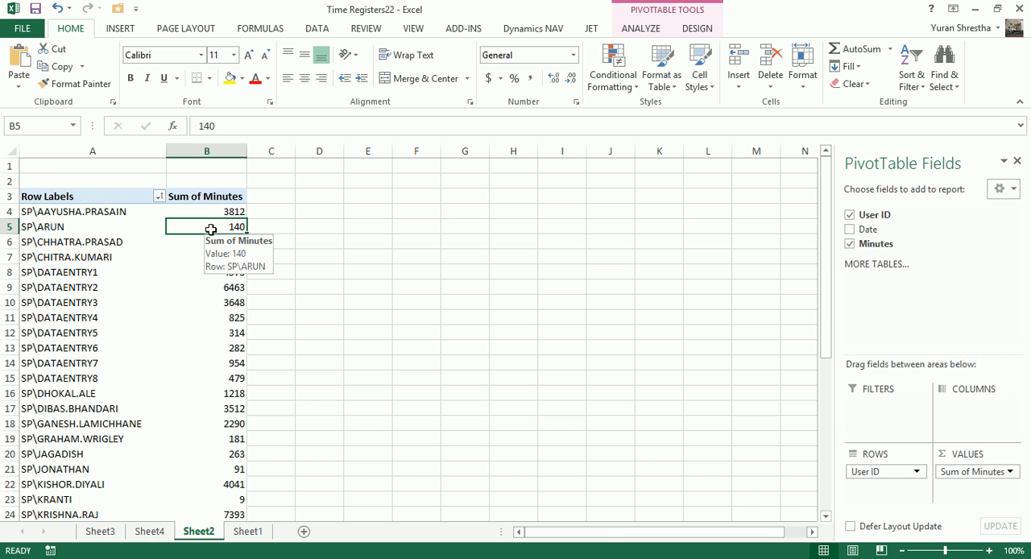
pyautogui.doubleClick(210, 229)
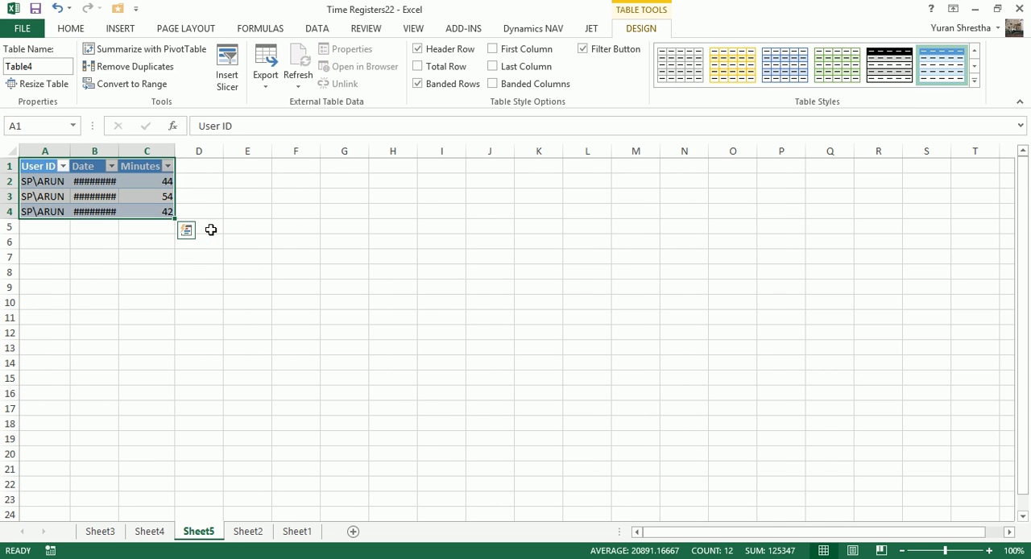
pyautogui.doubleClick(119, 150)
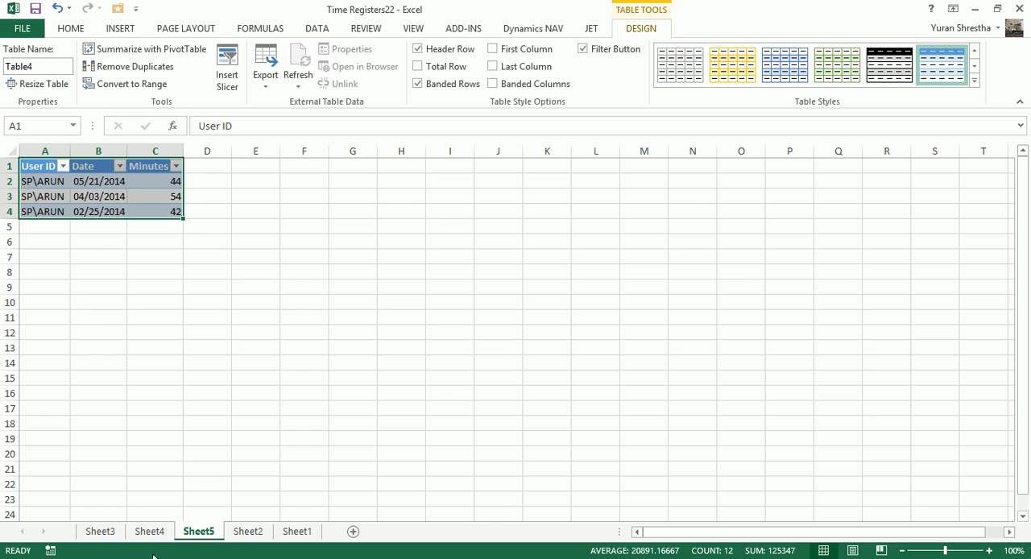
# Step: Go back to the PivotTable on Sheet2 and review the Sum of Minutes column for the listed users
pyautogui.click(248, 533)
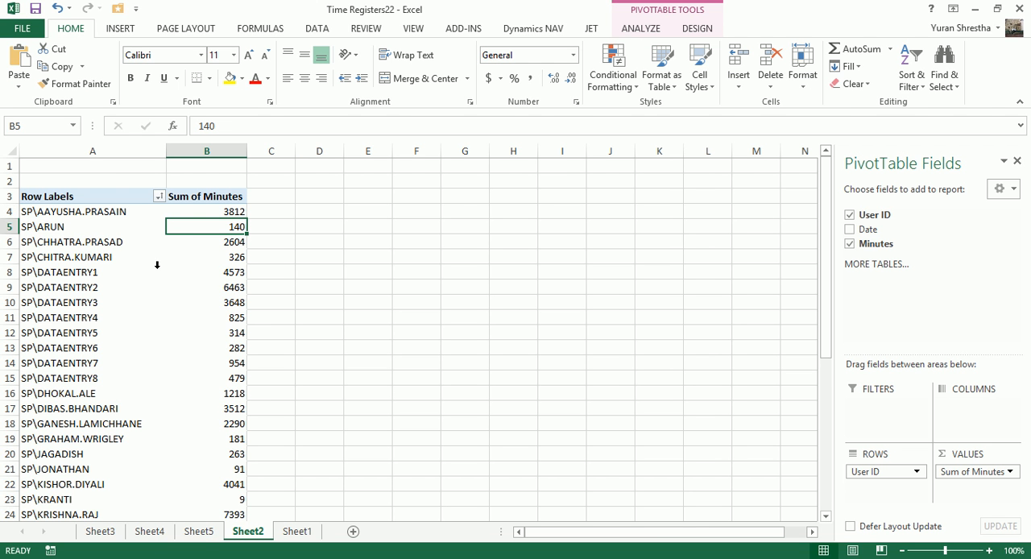
pyautogui.click(201, 199)
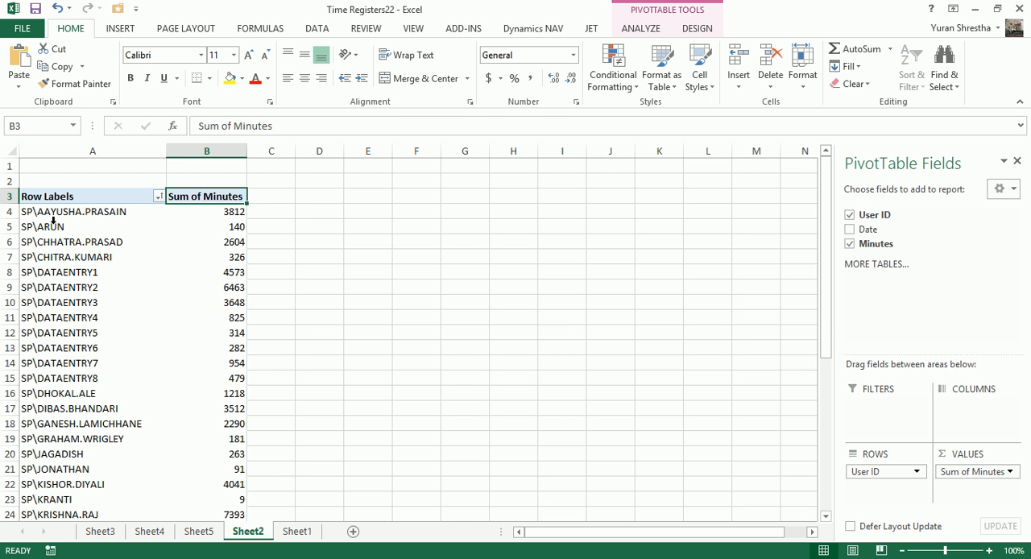
pyautogui.moveTo(224, 216)
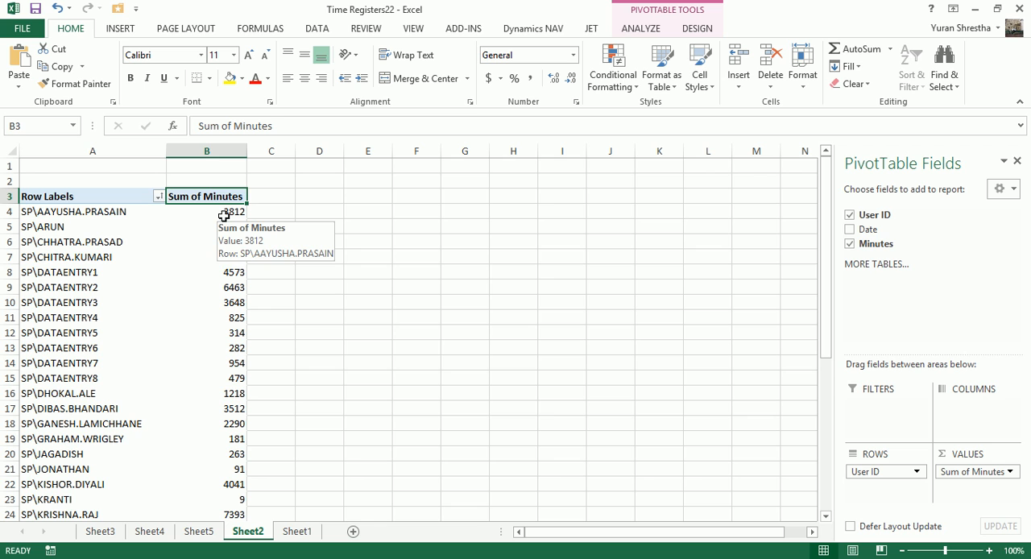